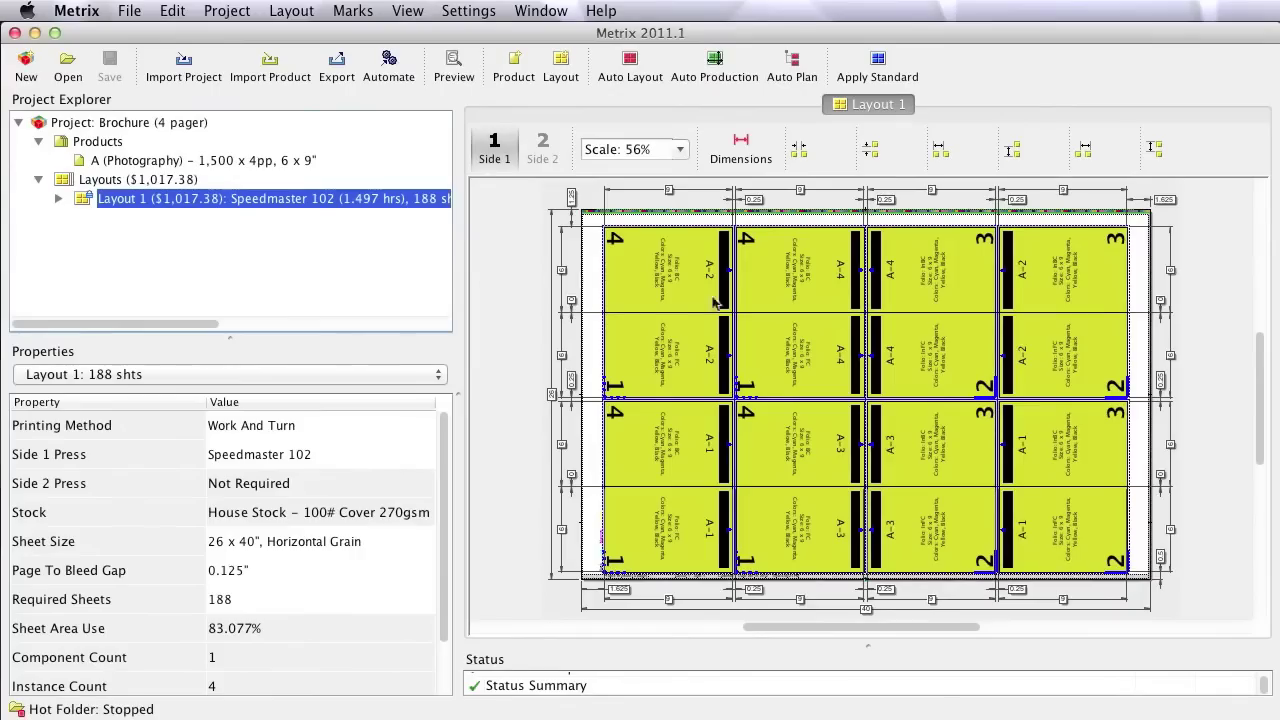
# Examine the JDF Imposition and Imposed PDF export settings for the brochure layout, leaving without exporting.
pyautogui.click(337, 63)
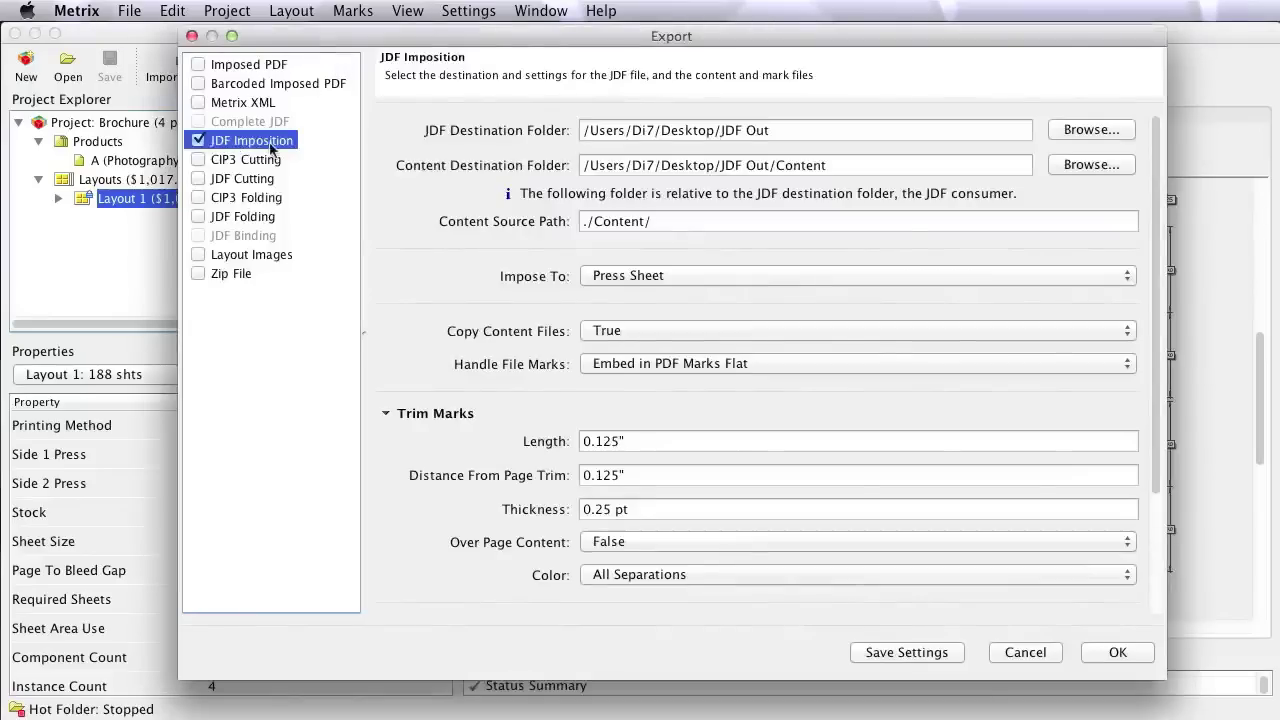
pyautogui.click(198, 65)
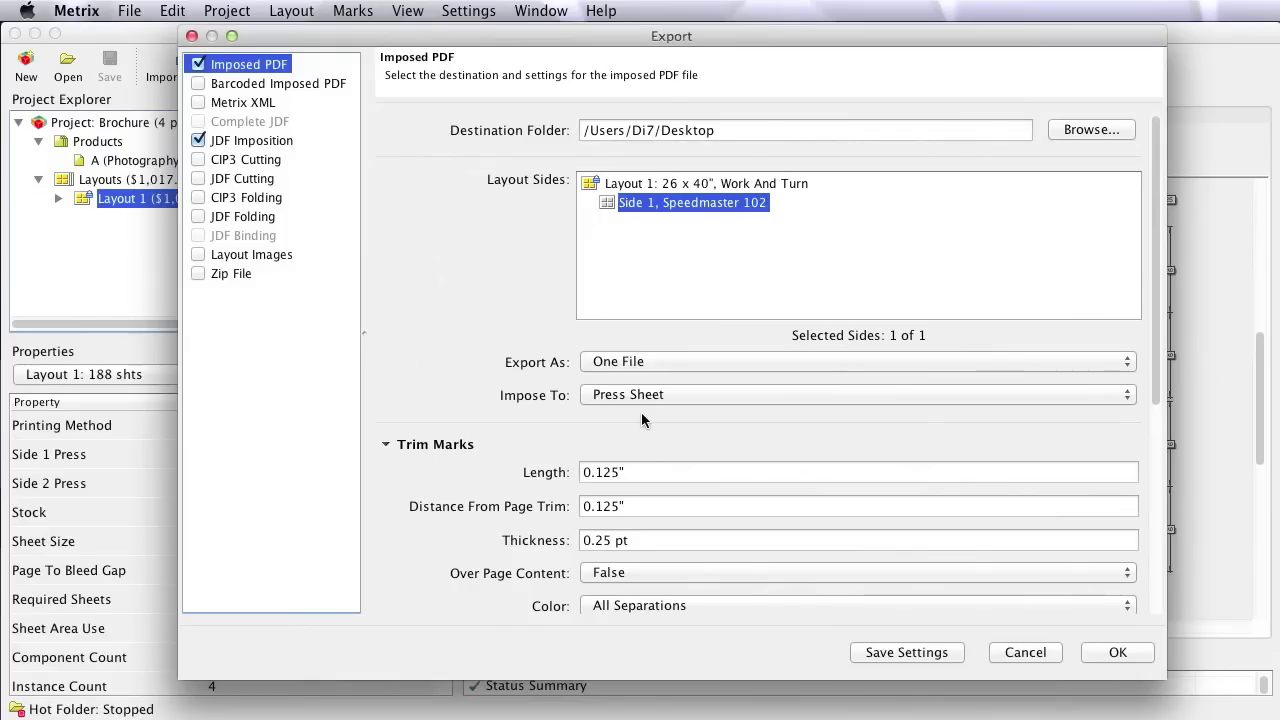
pyautogui.click(1020, 651)
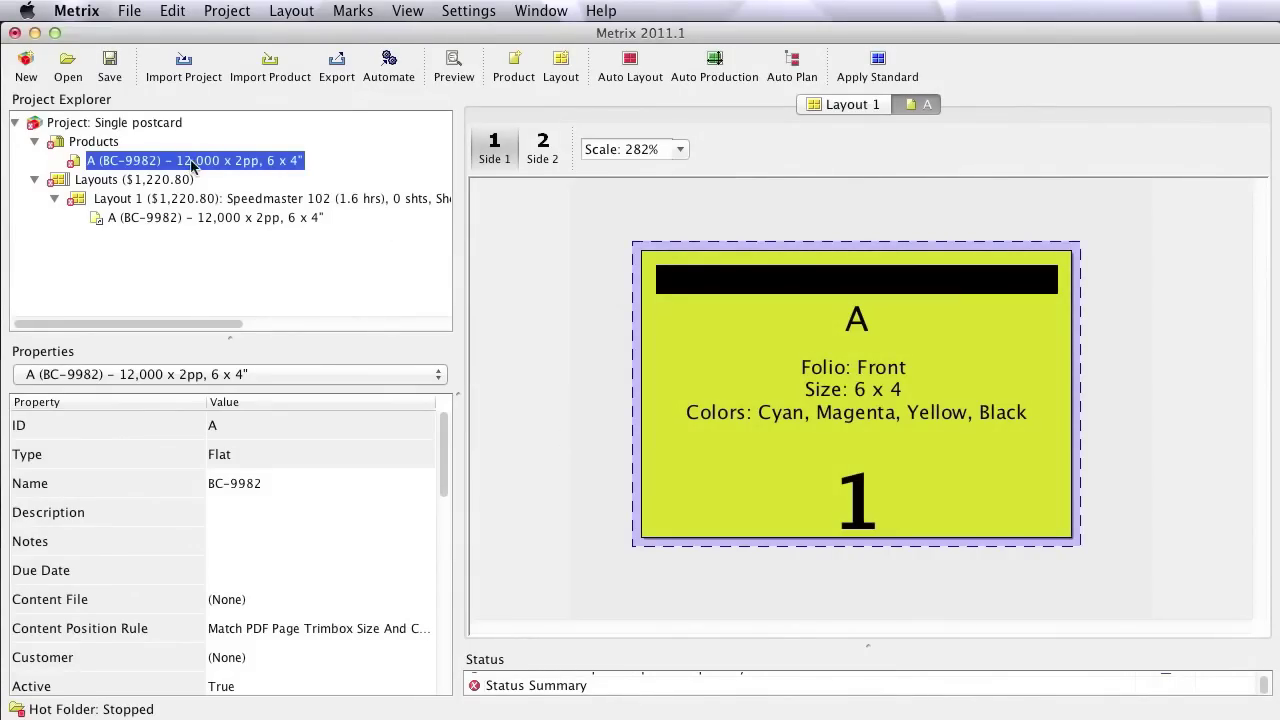
# Fill Layout 1 with a 4 × 4 grid of the BC-9982 postcard and center the grid horizontally on the sheet.
pyautogui.click(193, 199)
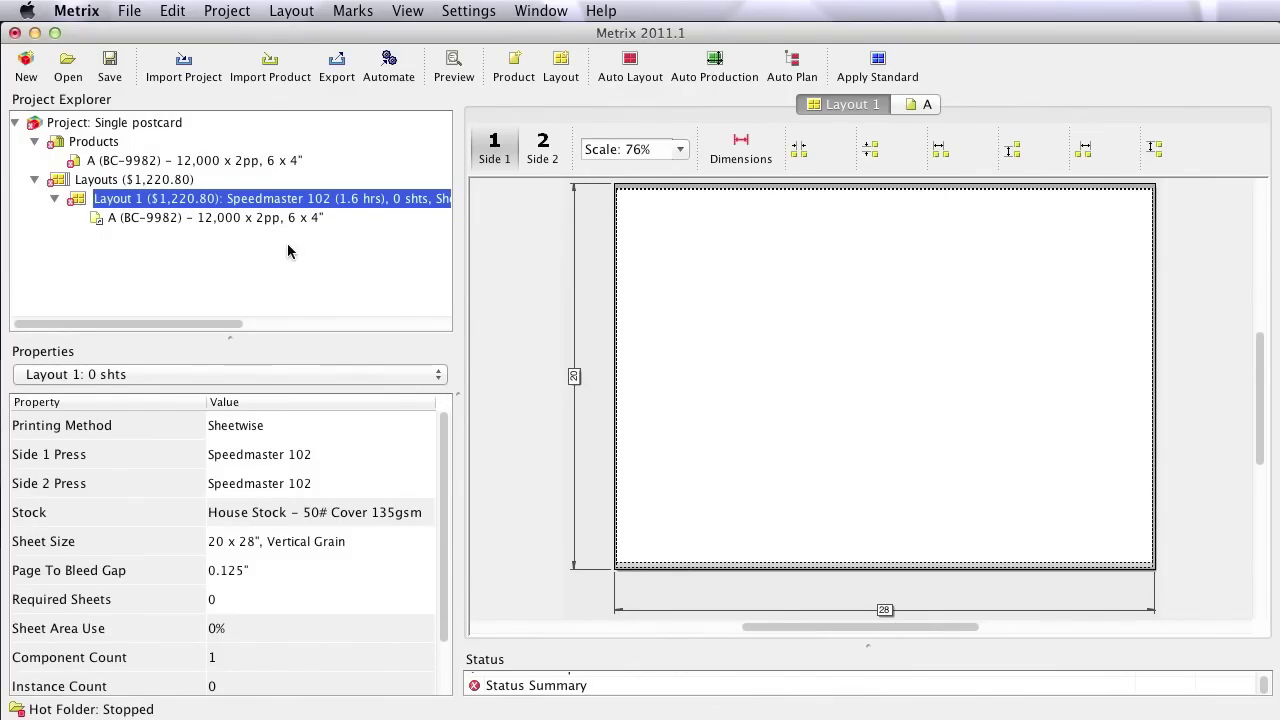
pyautogui.rightClick(256, 222)
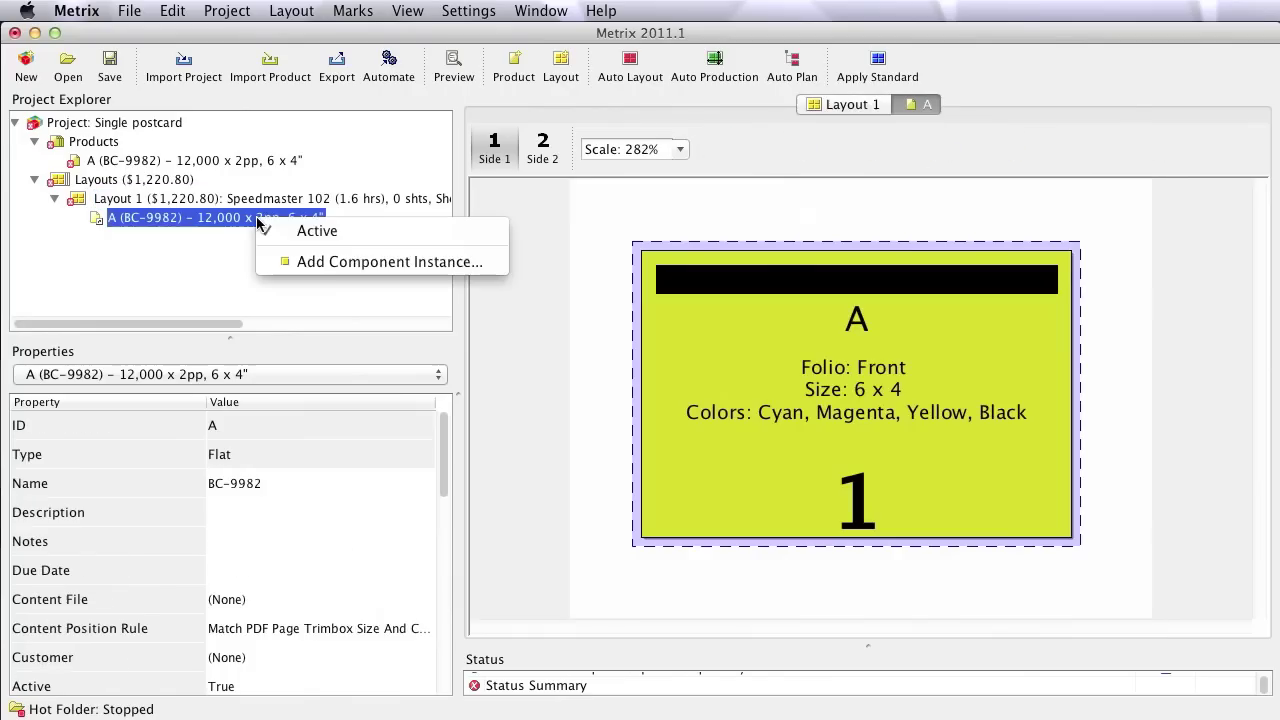
pyautogui.click(337, 263)
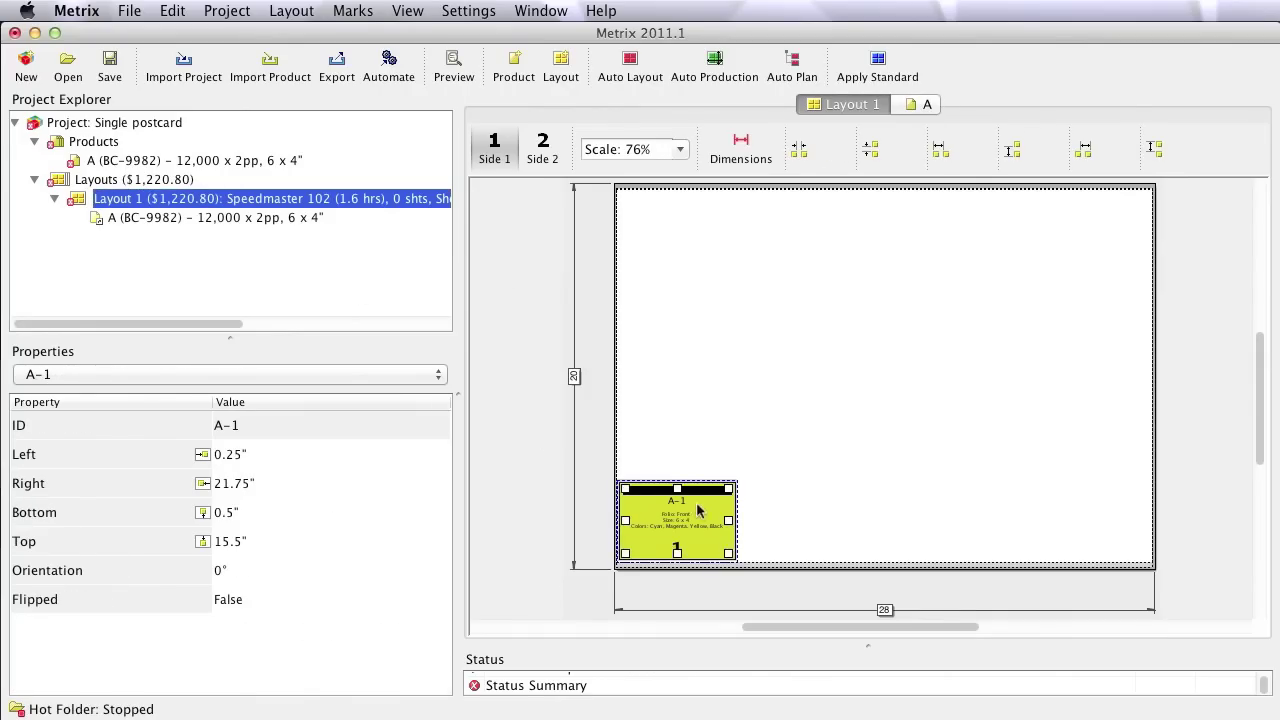
pyautogui.moveTo(706, 518); pyautogui.dragTo(668, 512)
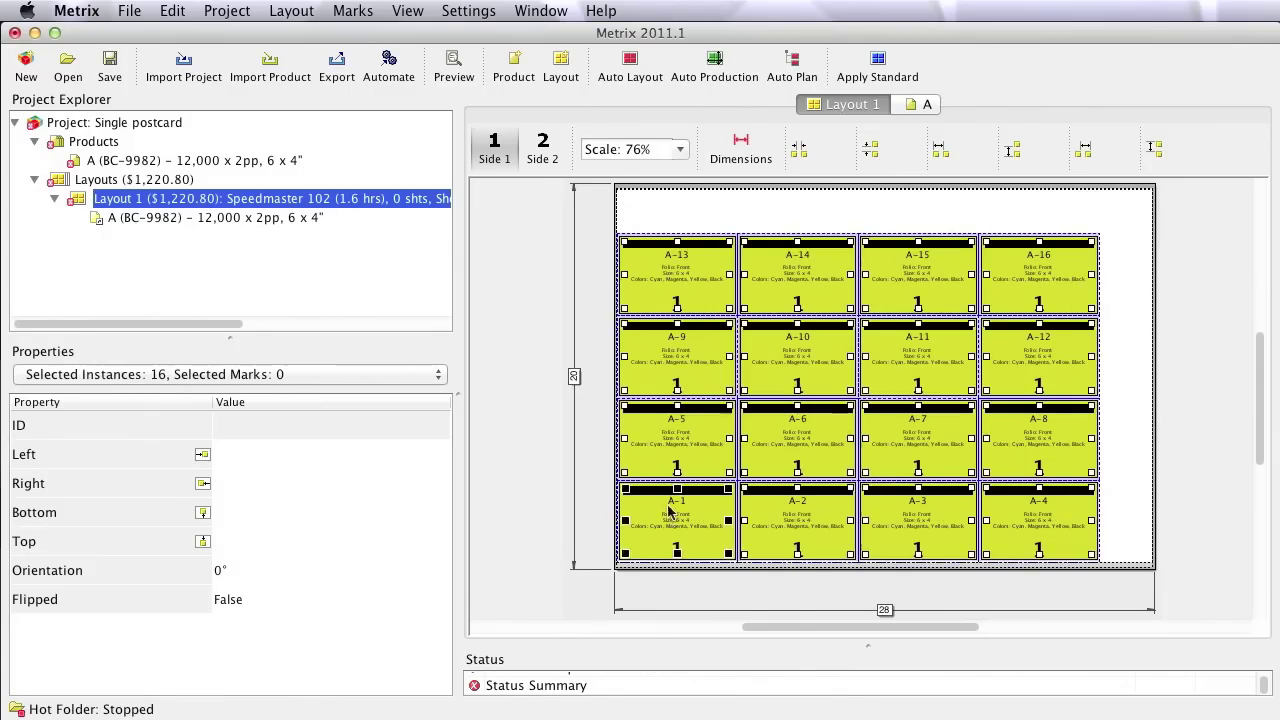
pyautogui.rightClick(673, 354)
pyautogui.click(744, 470)
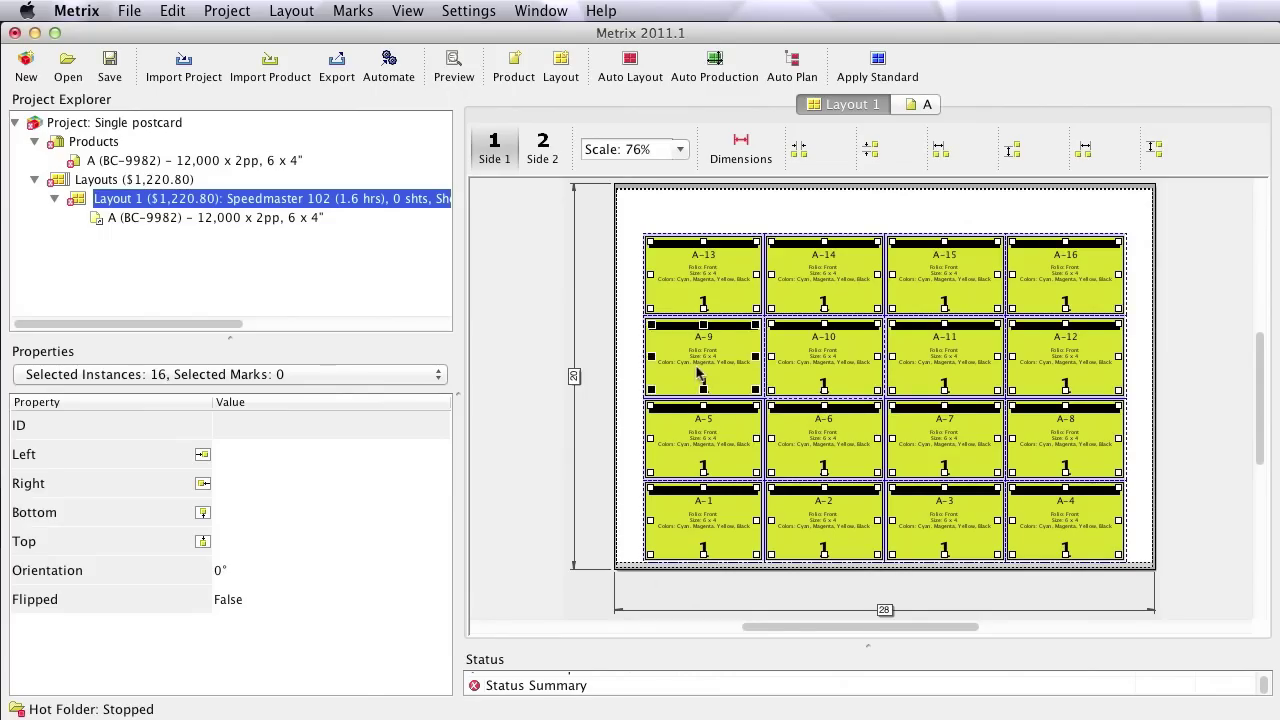
# Remove all postcard instances from Layout 1 and run Auto Layout on the empty sheet.
pyautogui.rightClick(671, 258)
pyautogui.click(742, 432)
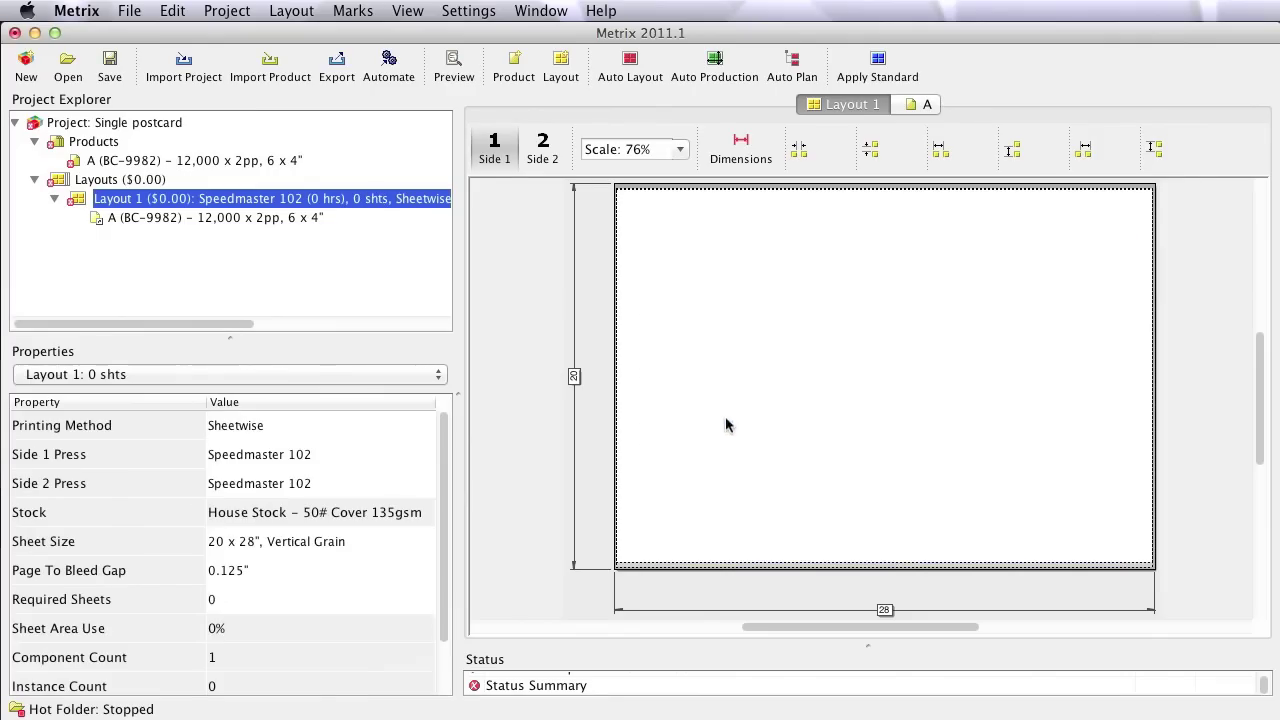
pyautogui.click(630, 62)
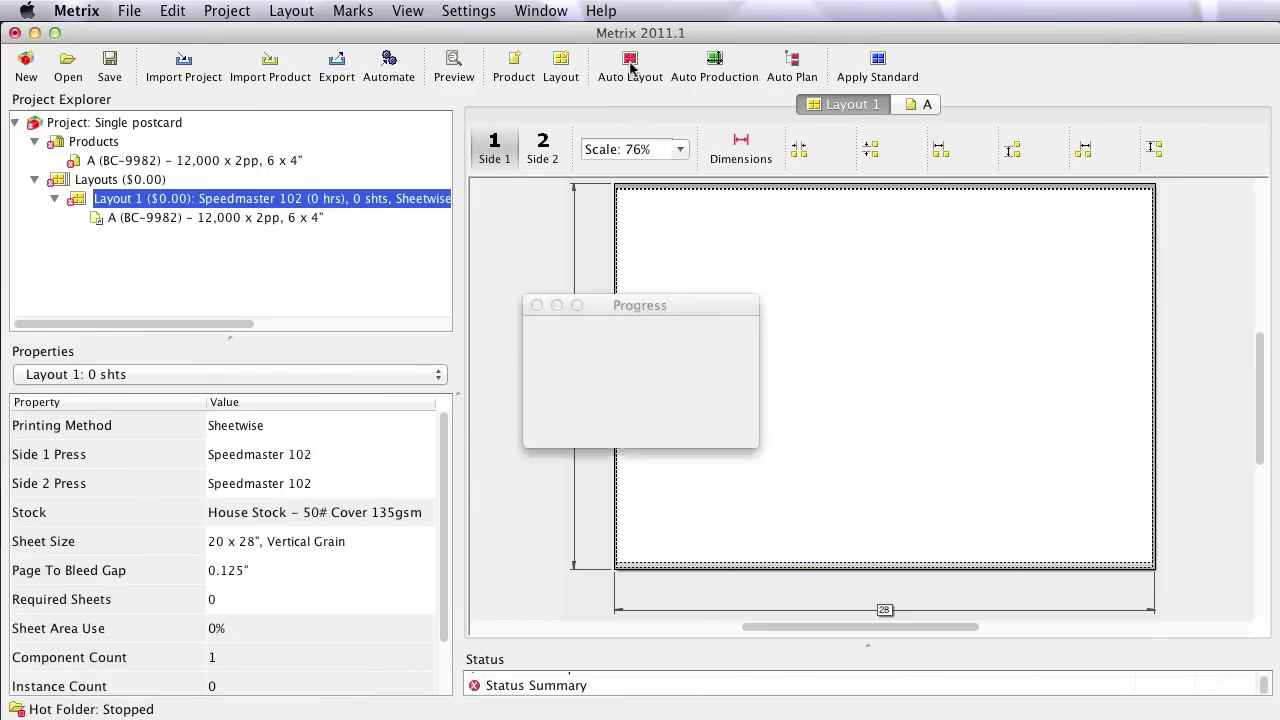
pyautogui.click(807, 569)
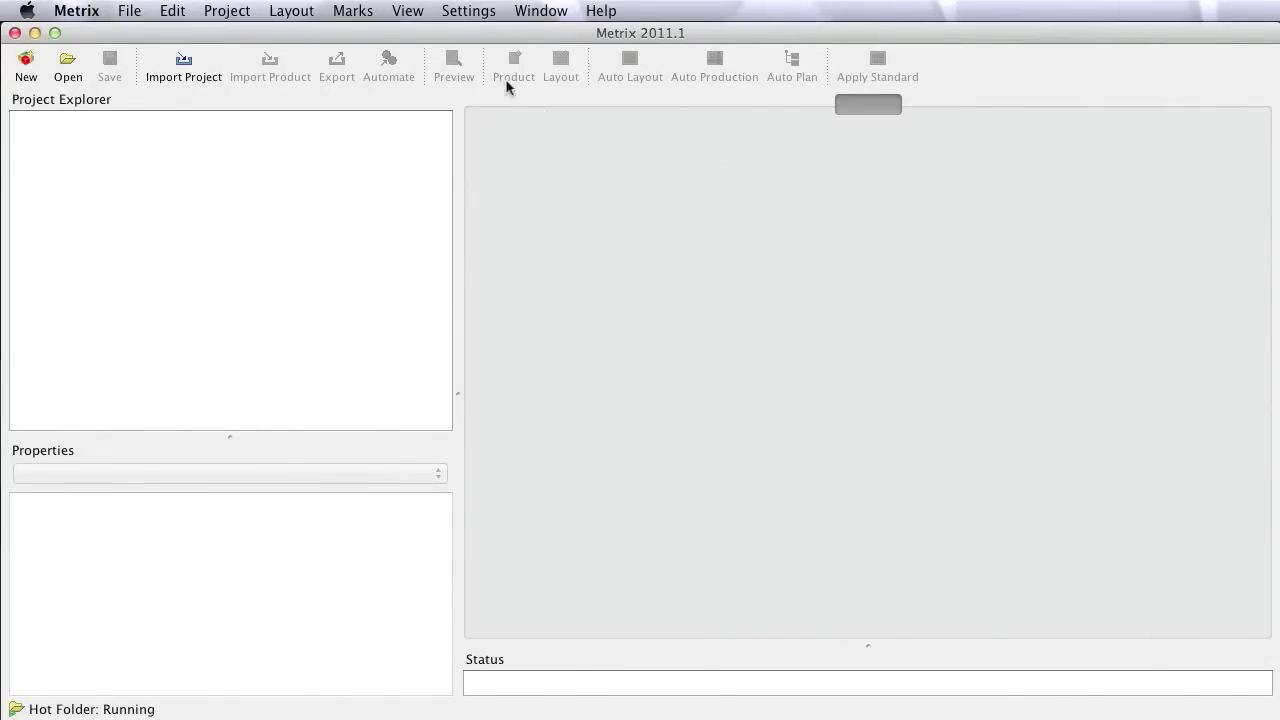
# Open the Speedmaster 102 press properties in the database and examine its sheet limits, no-image margins and plate dimensions.
pyautogui.click(470, 11)
pyautogui.click(470, 36)
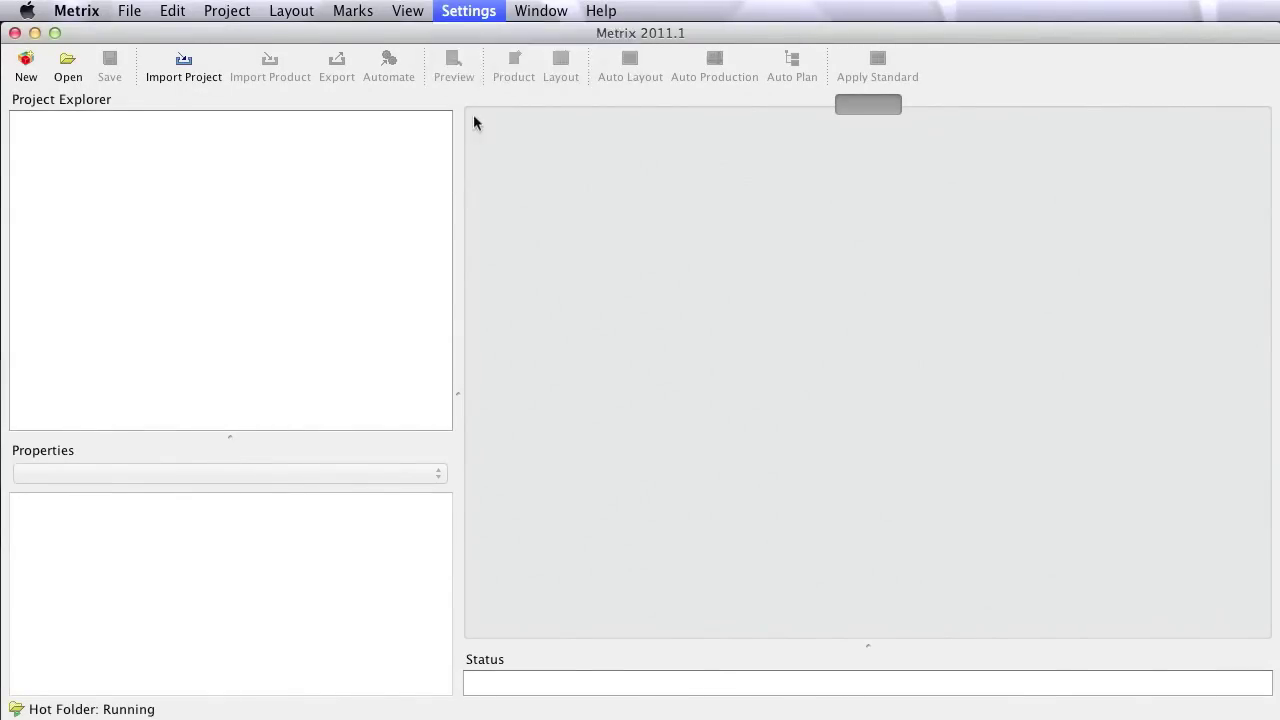
pyautogui.click(268, 106)
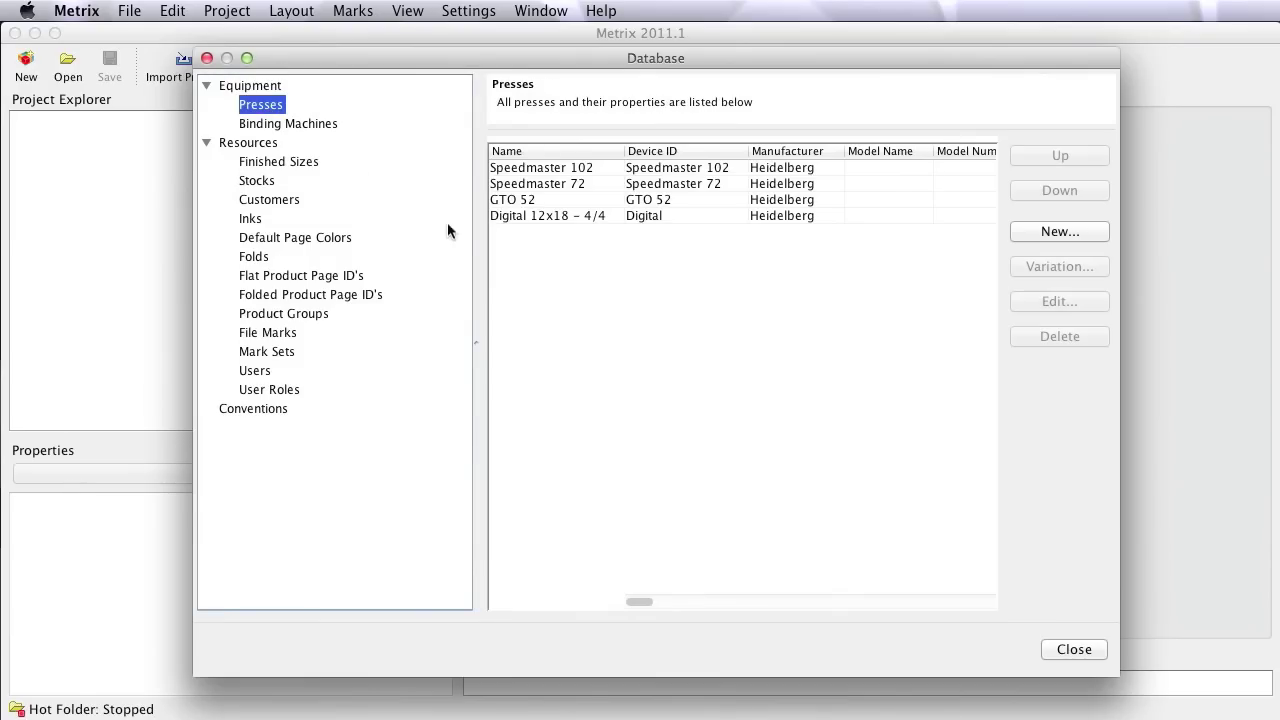
pyautogui.click(542, 168)
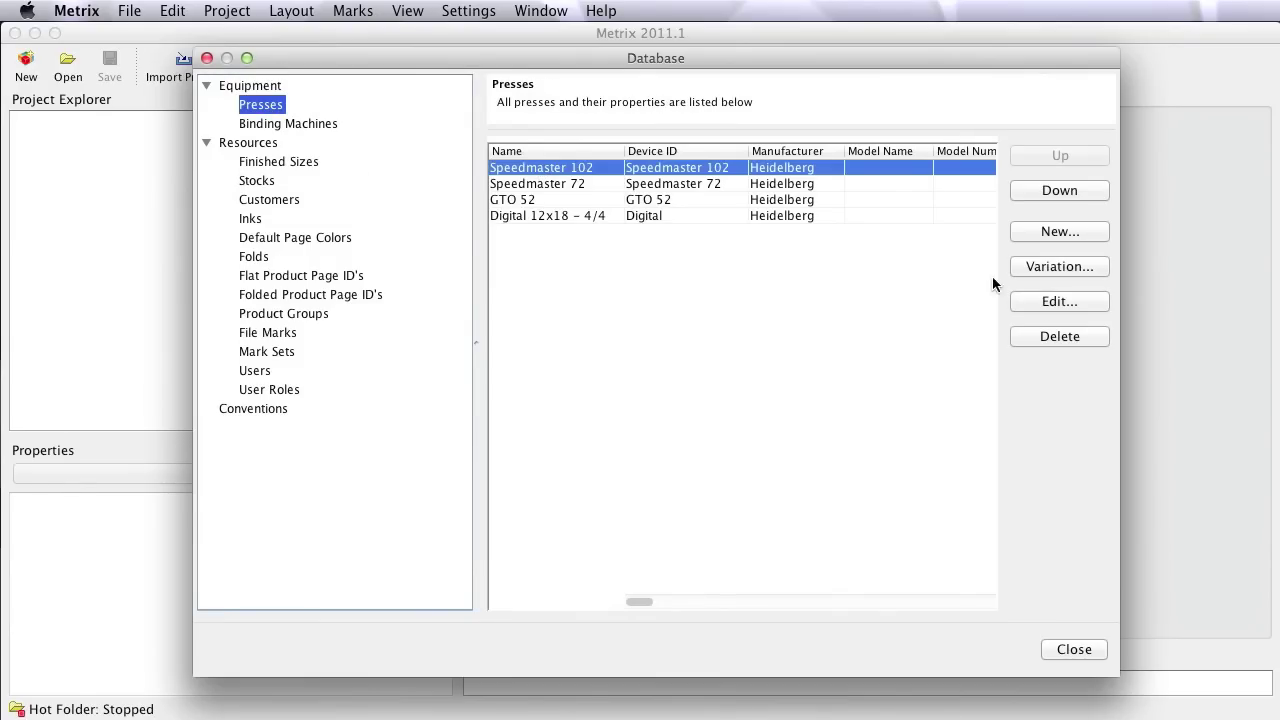
pyautogui.click(1058, 302)
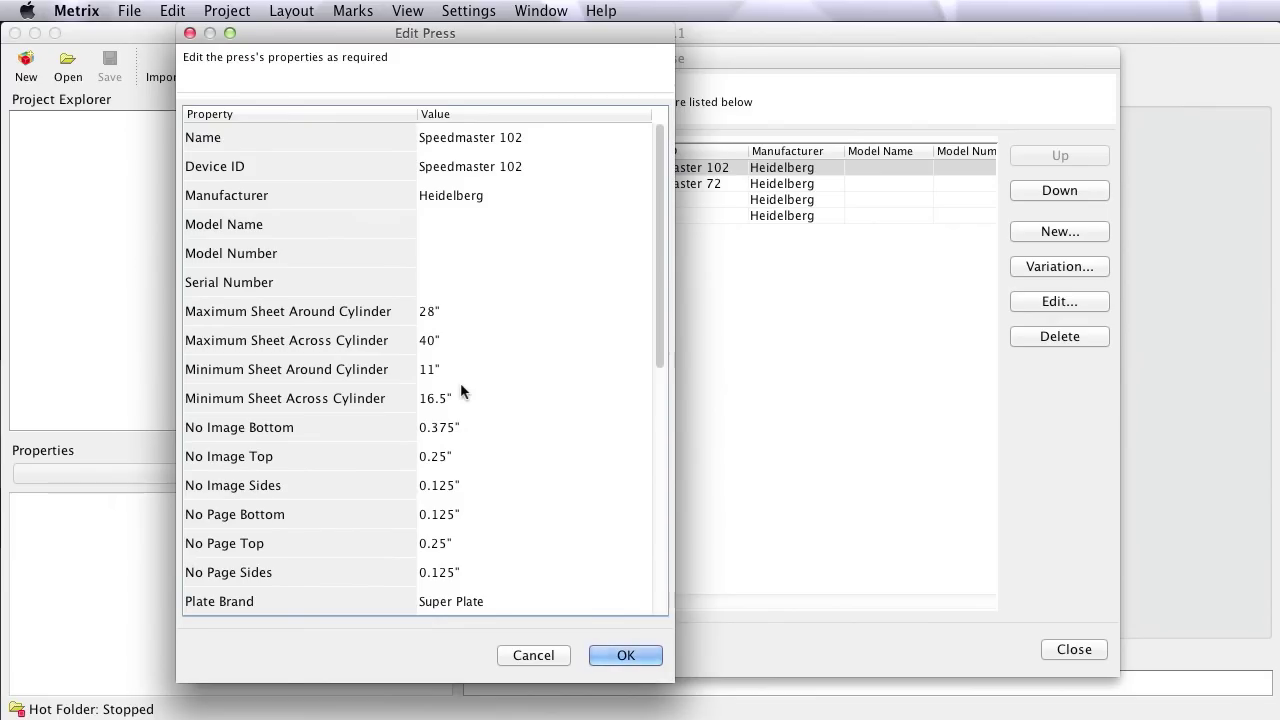
pyautogui.doubleClick(476, 426)
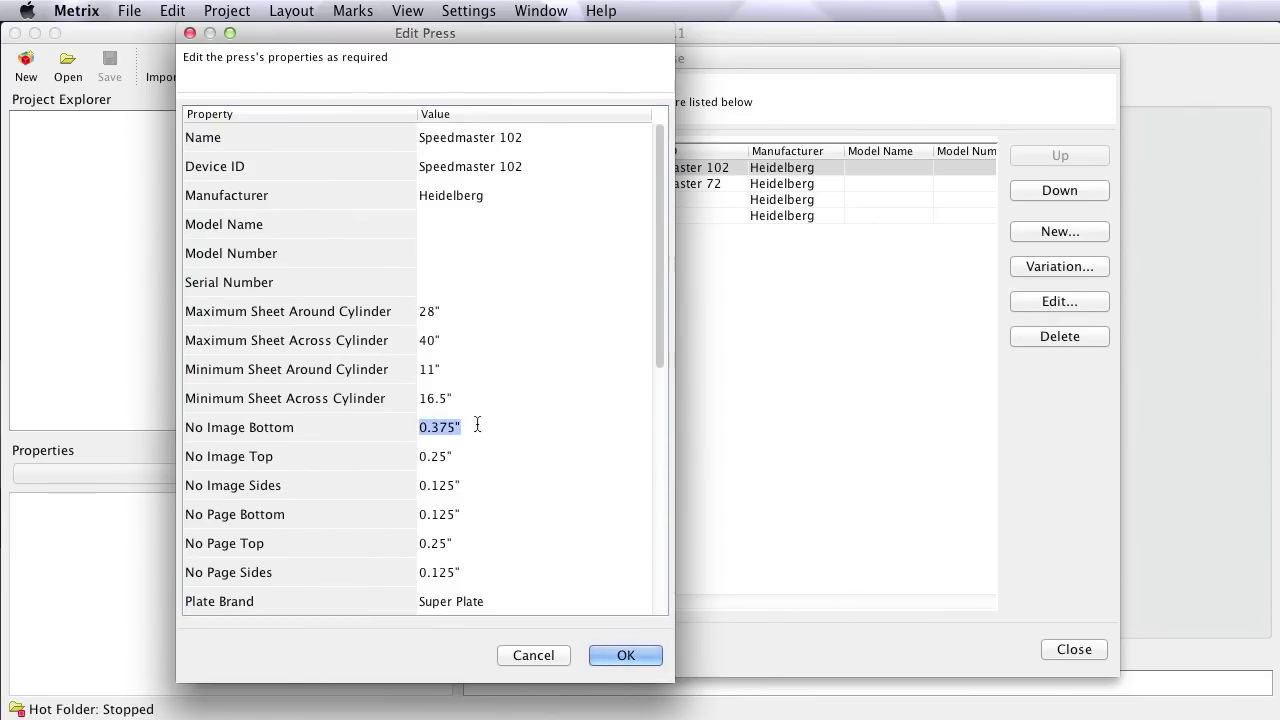
pyautogui.scroll(-5, 478, 444)
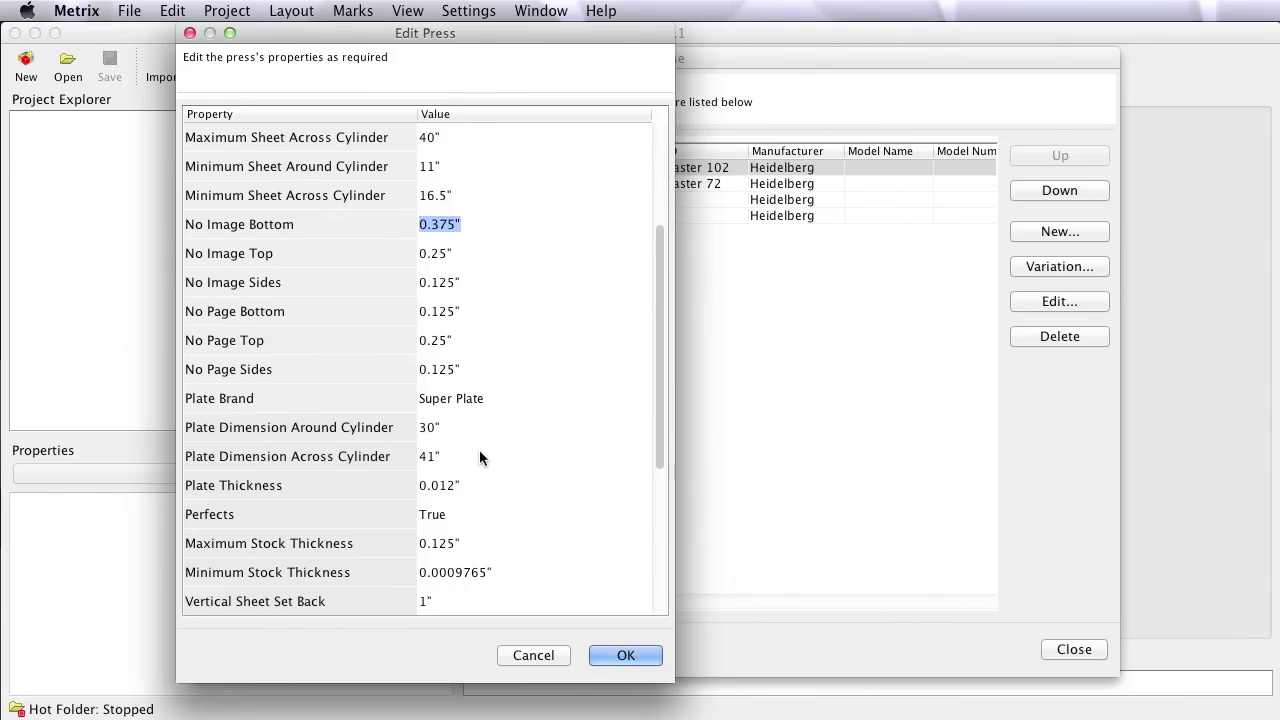
pyautogui.scroll(-5, 479, 450)
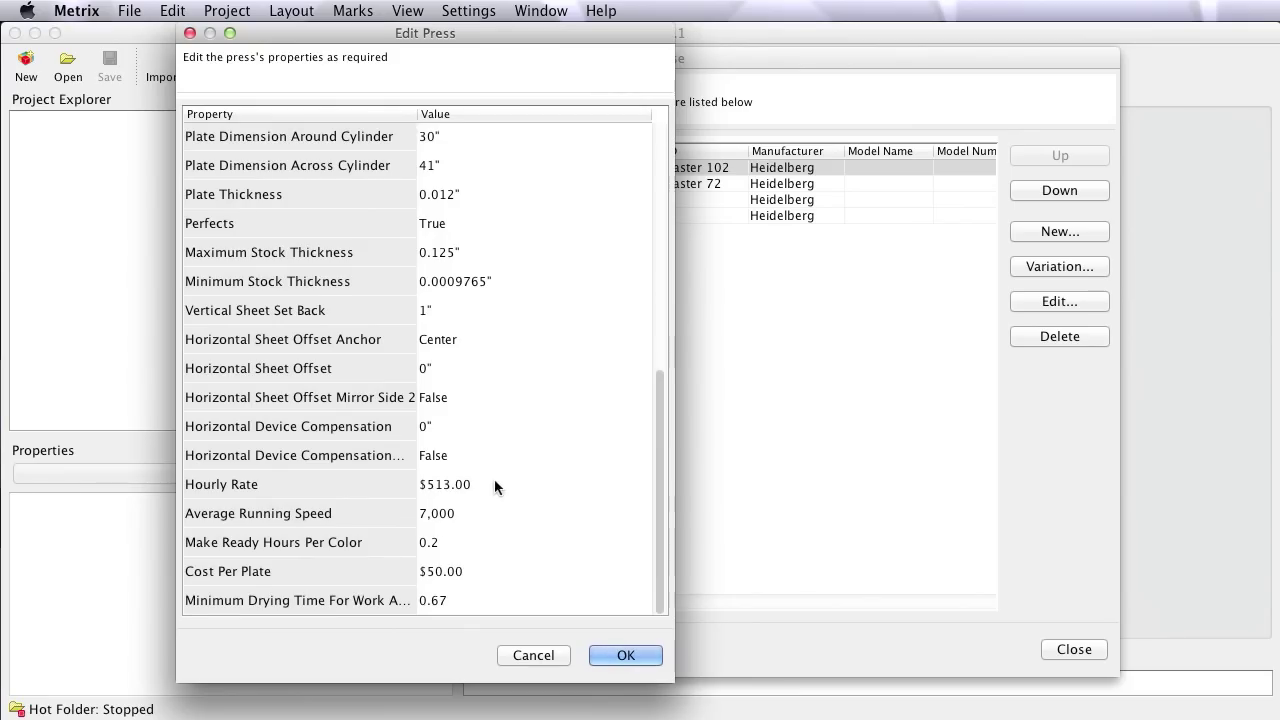
# Examine the press's hourly rate, running speed, make-ready hours, plate cost and drying time, leaving without changes.
pyautogui.doubleClick(497, 484)
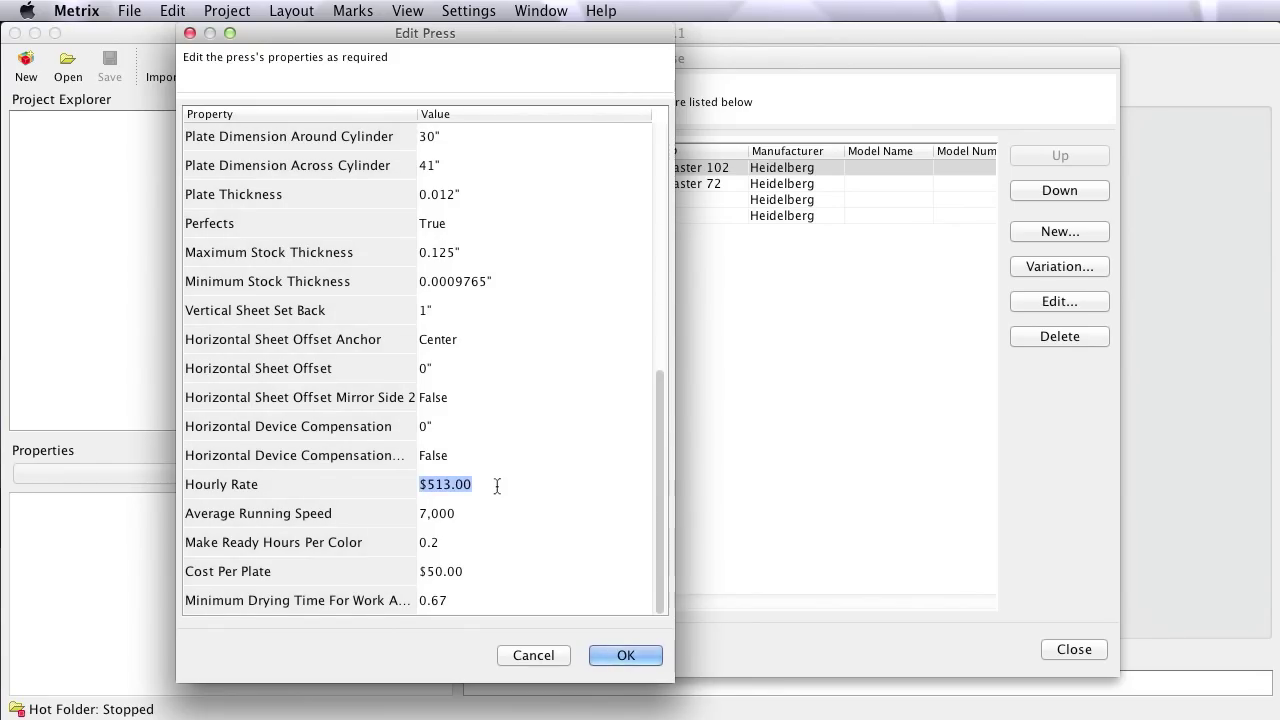
pyautogui.doubleClick(494, 511)
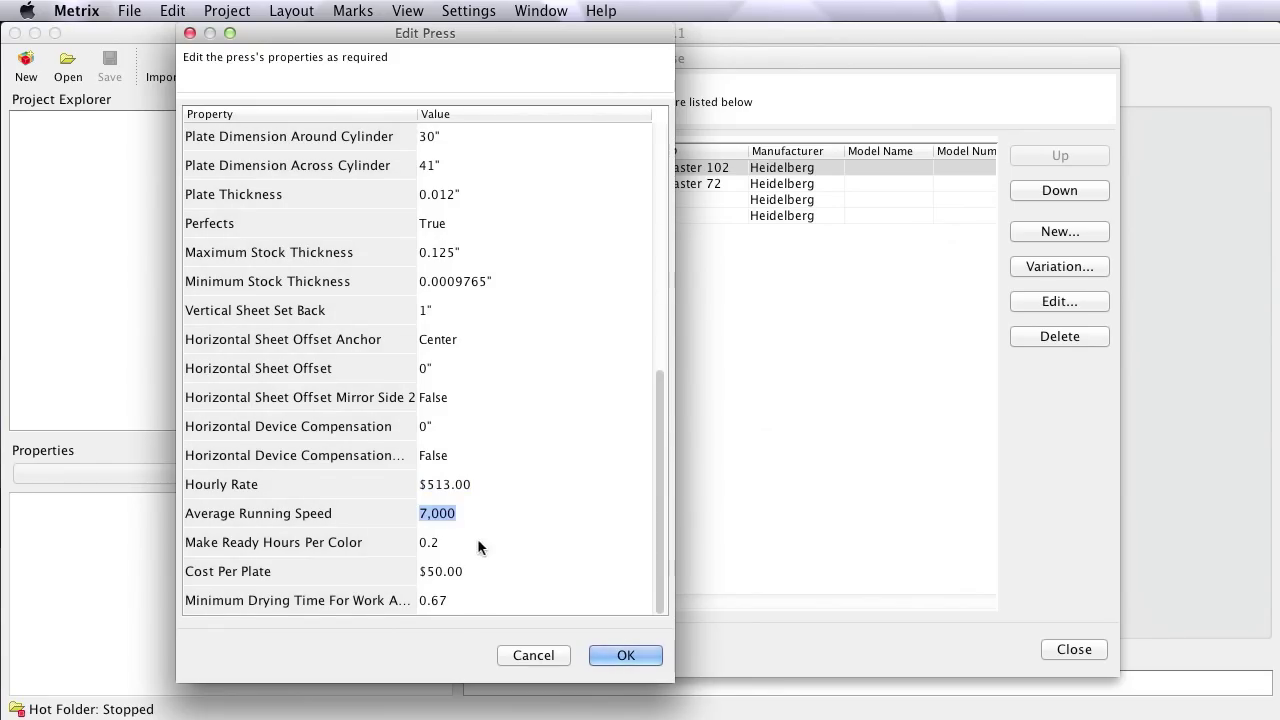
pyautogui.doubleClick(477, 540)
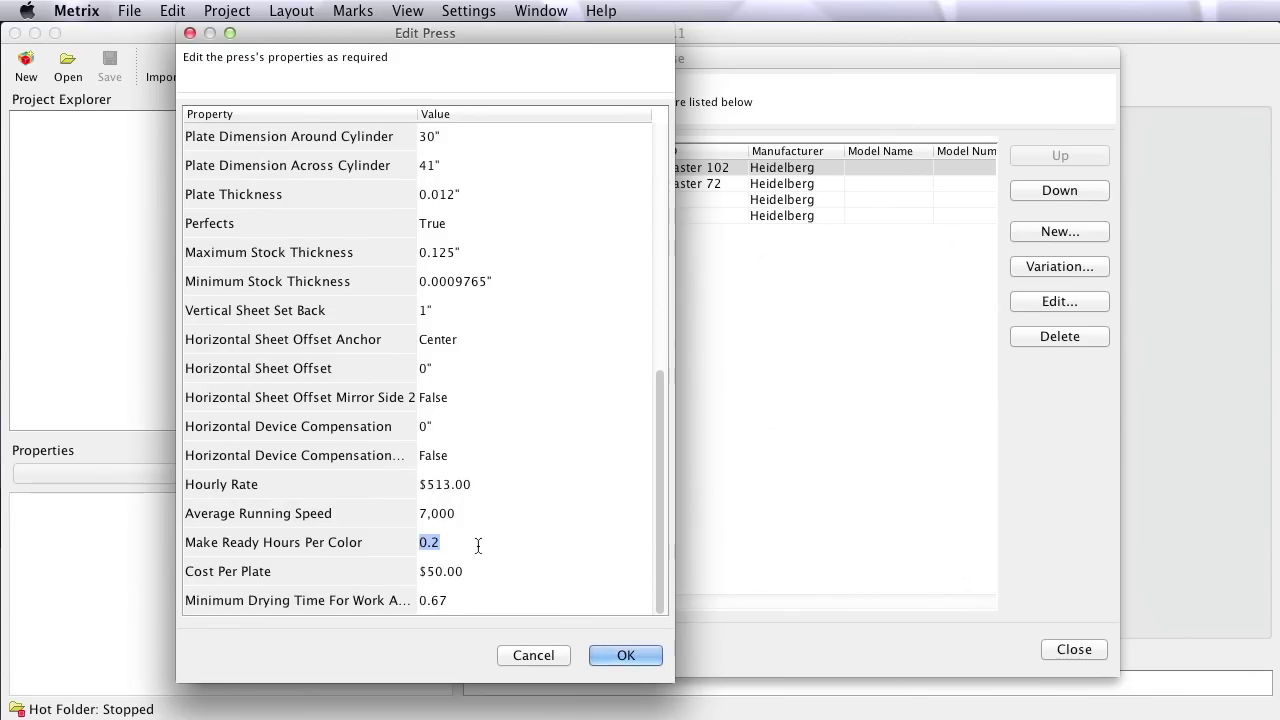
pyautogui.doubleClick(483, 570)
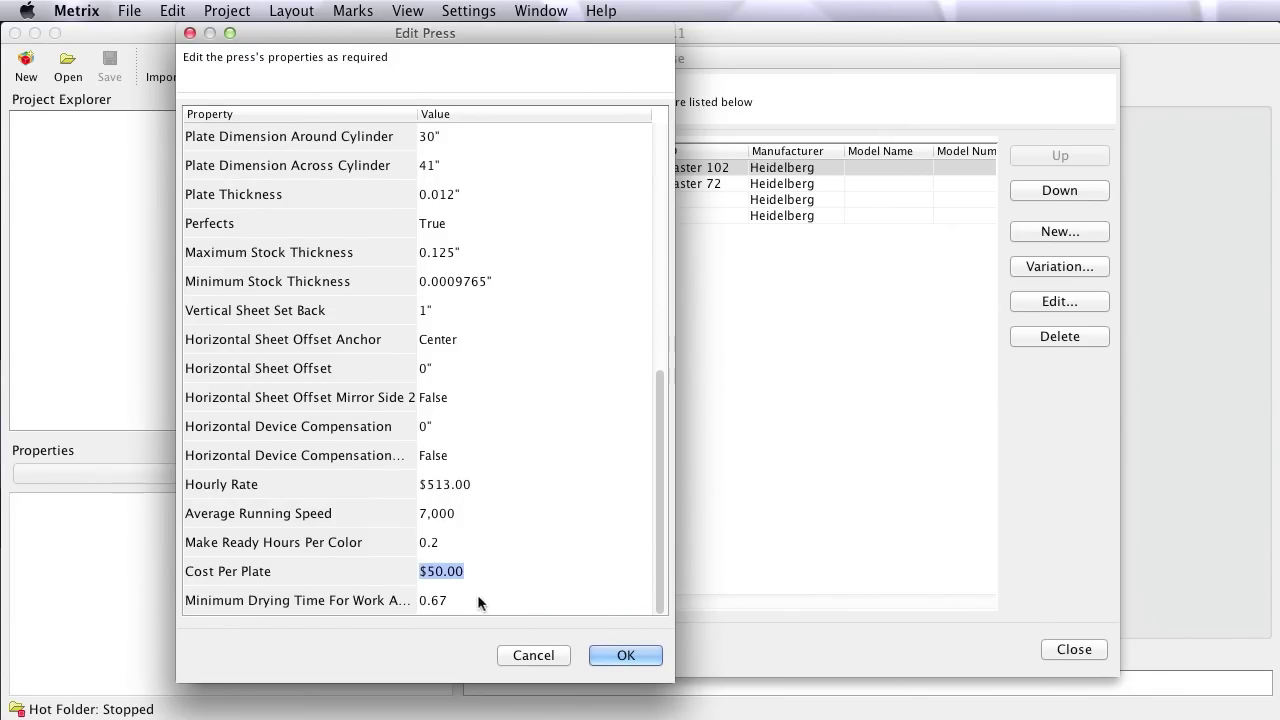
pyautogui.doubleClick(476, 598)
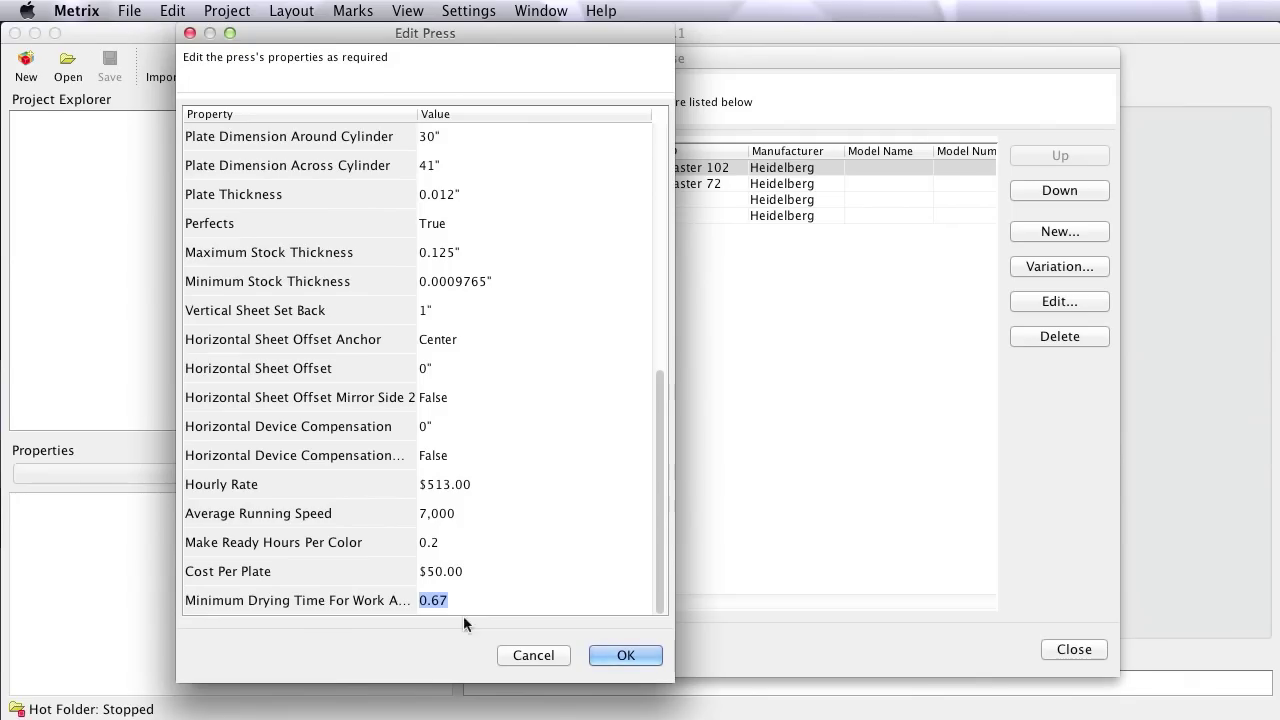
pyautogui.click(522, 658)
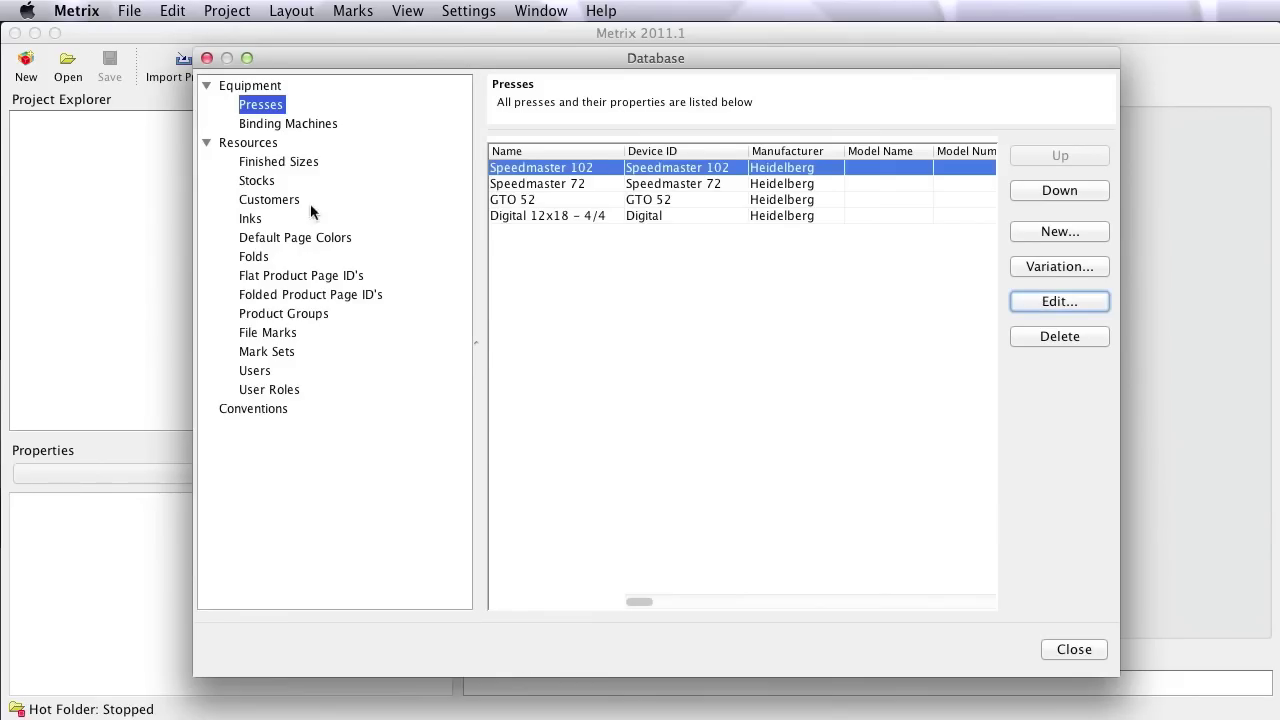
# Examine the sheet sizes, grain directions and costs of House Stock – 80# Text in the stocks database.
pyautogui.click(268, 184)
pyautogui.click(589, 268)
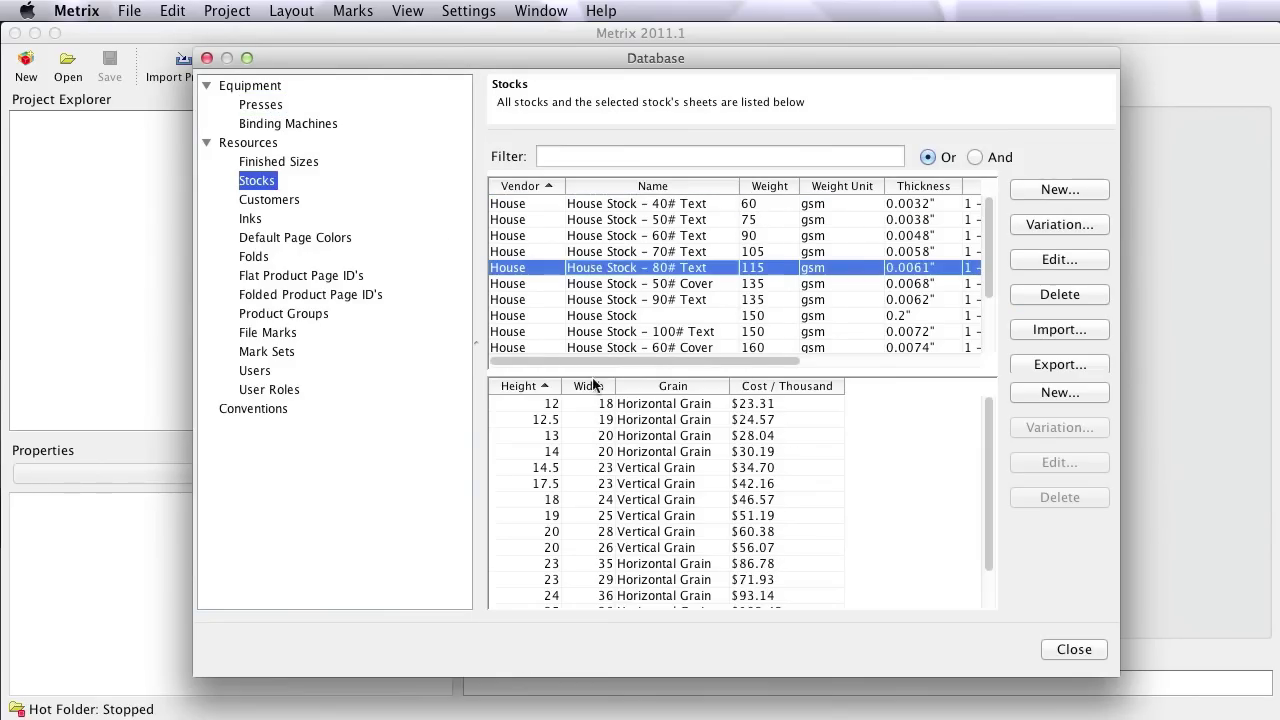
pyautogui.click(594, 536)
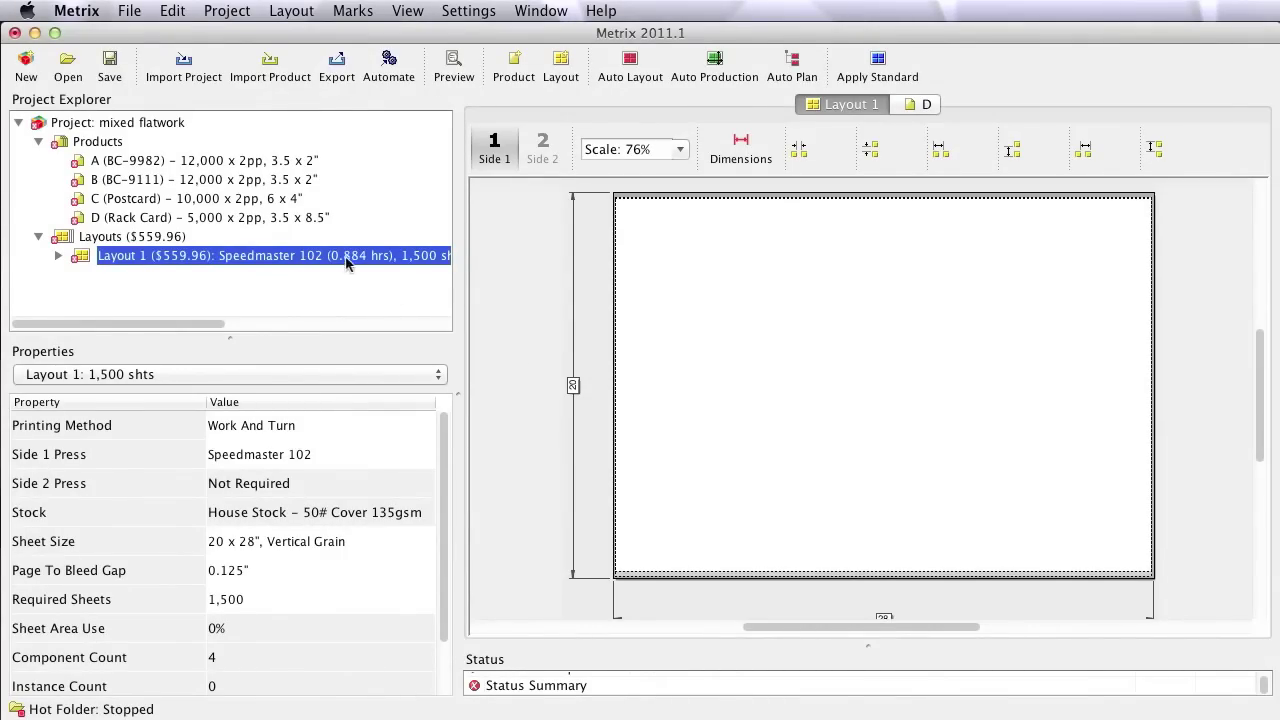
# Look through products A to D of the mixed flatwork project: both BC cards, the postcard and the rack card.
pyautogui.click(176, 161)
pyautogui.click(171, 181)
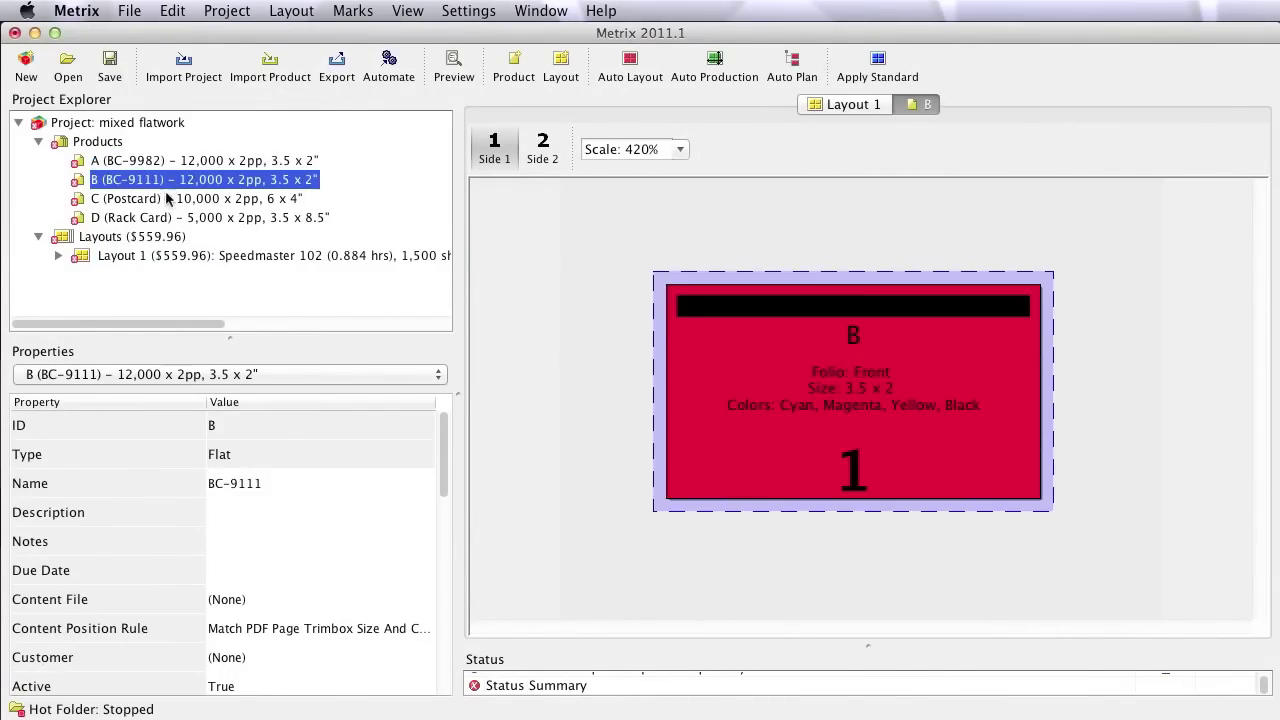
pyautogui.click(166, 199)
pyautogui.click(161, 218)
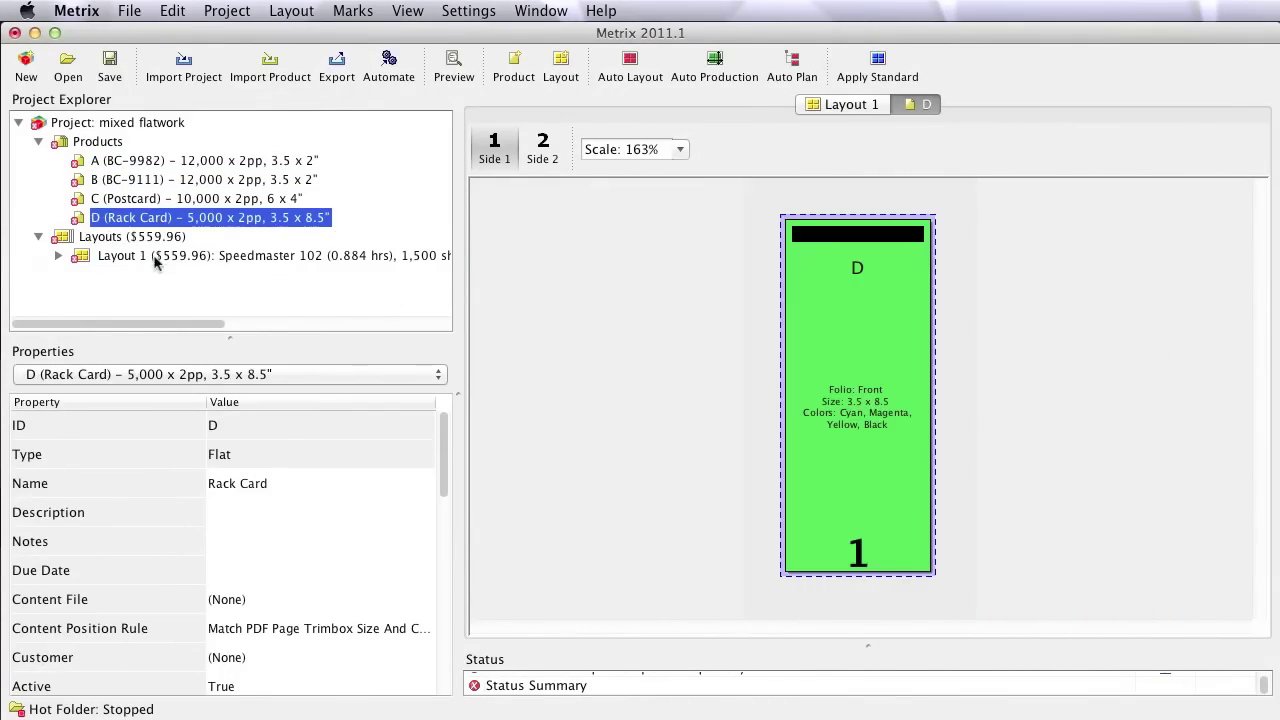
# Examine Layout 1's properties and the available sheet sizes, presses and printing methods, keeping the current choices.
pyautogui.click(158, 256)
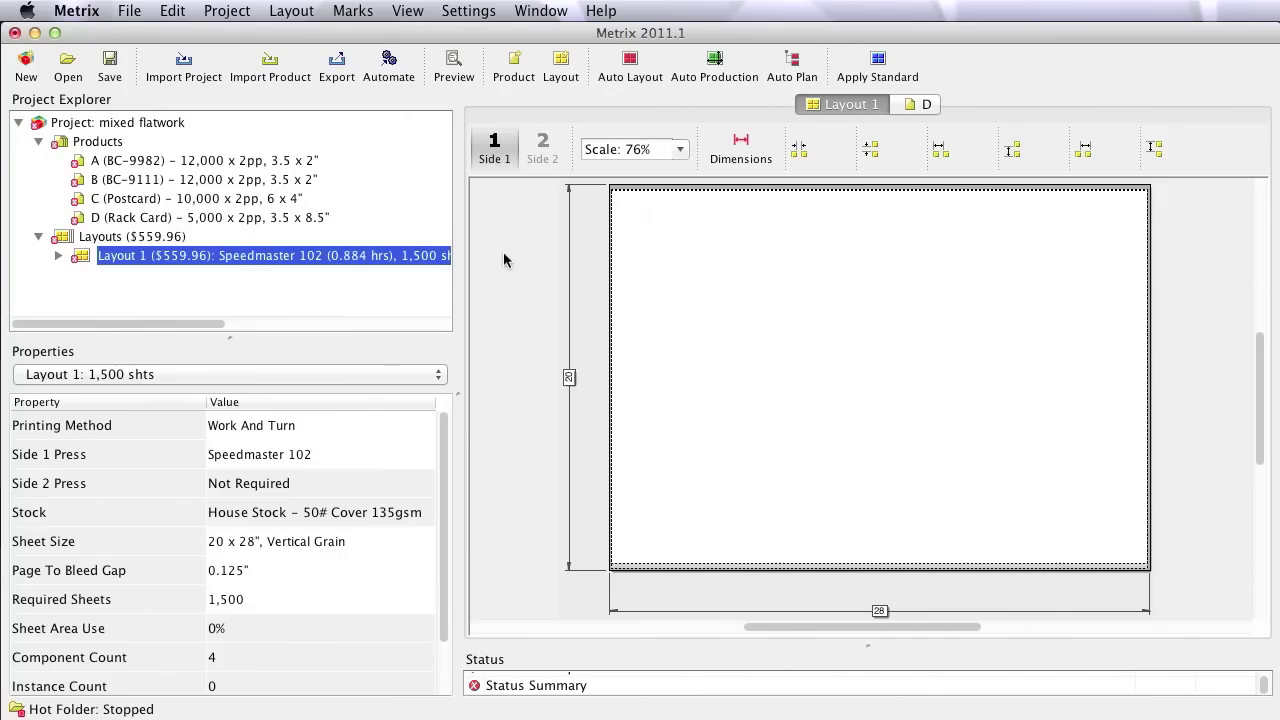
pyautogui.scroll(-2, 300, 410)
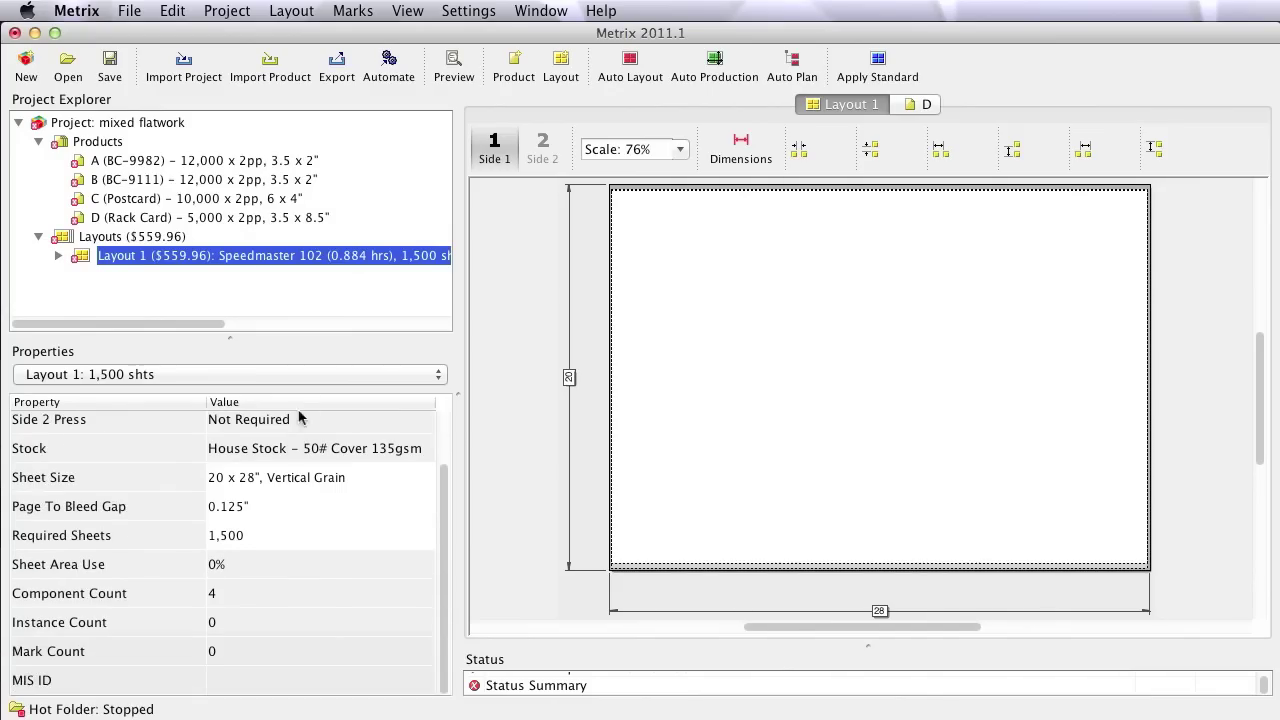
pyautogui.scroll(2, 270, 470)
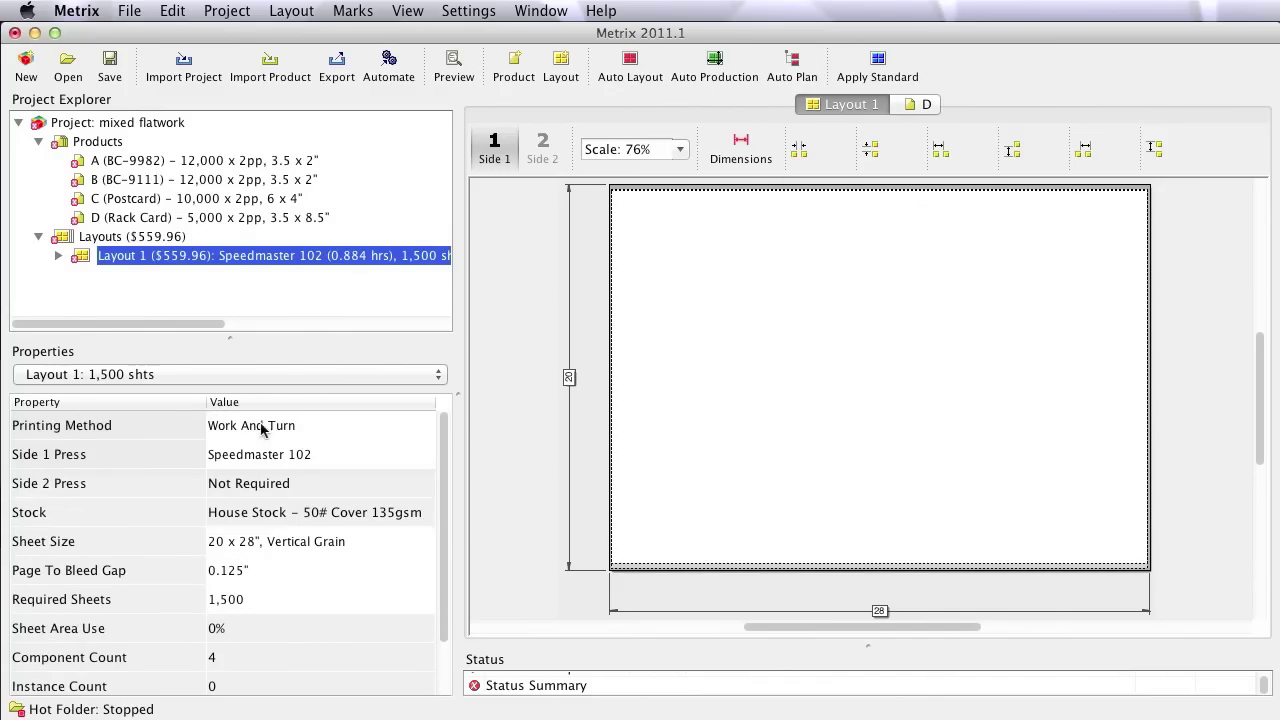
pyautogui.click(248, 548)
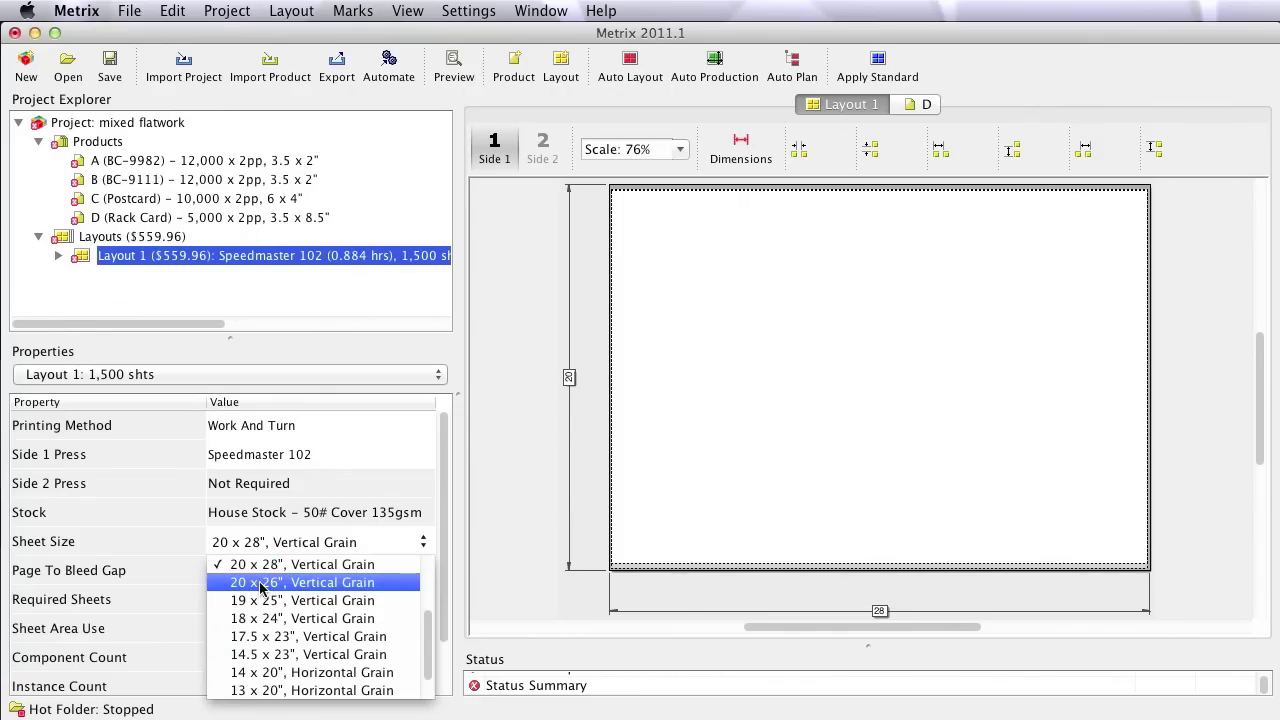
pyautogui.click(260, 455)
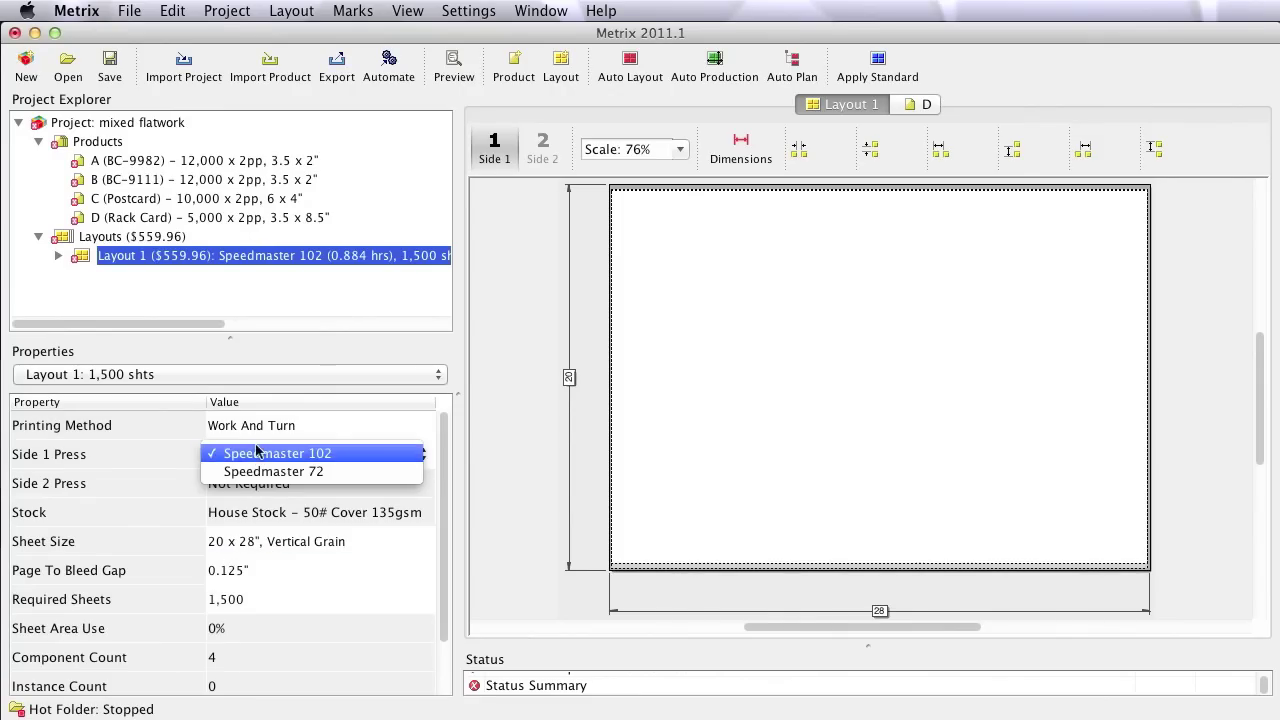
pyautogui.click(257, 428)
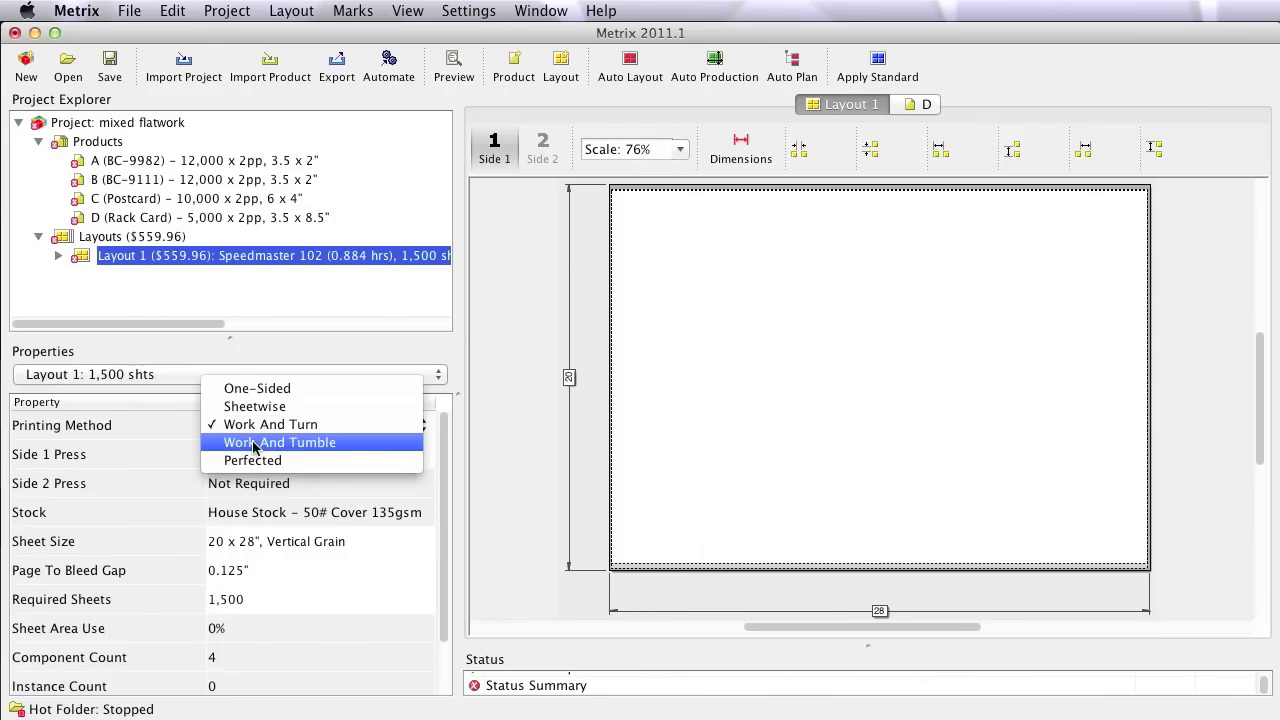
pyautogui.click(362, 372)
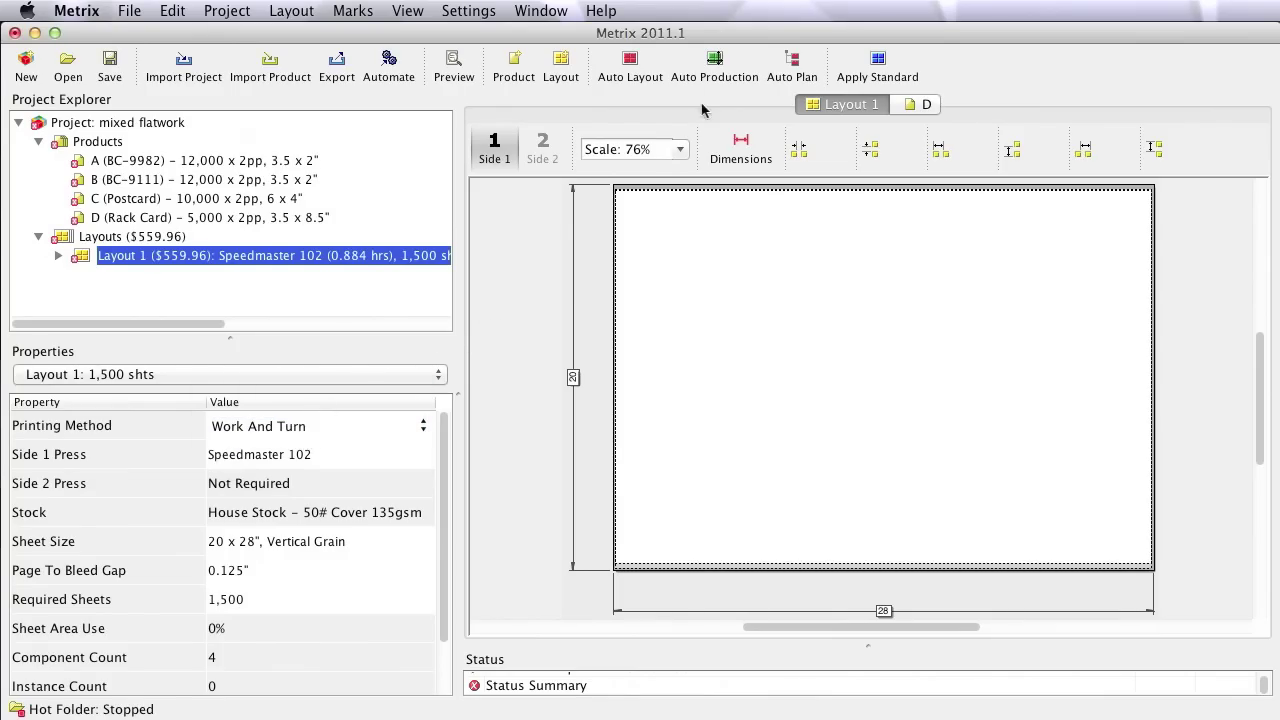
# Set up an Auto Production run for Layout 1 that tries Sheetwise and Work And Turn on all four presses.
pyautogui.click(709, 63)
pyautogui.click(597, 139)
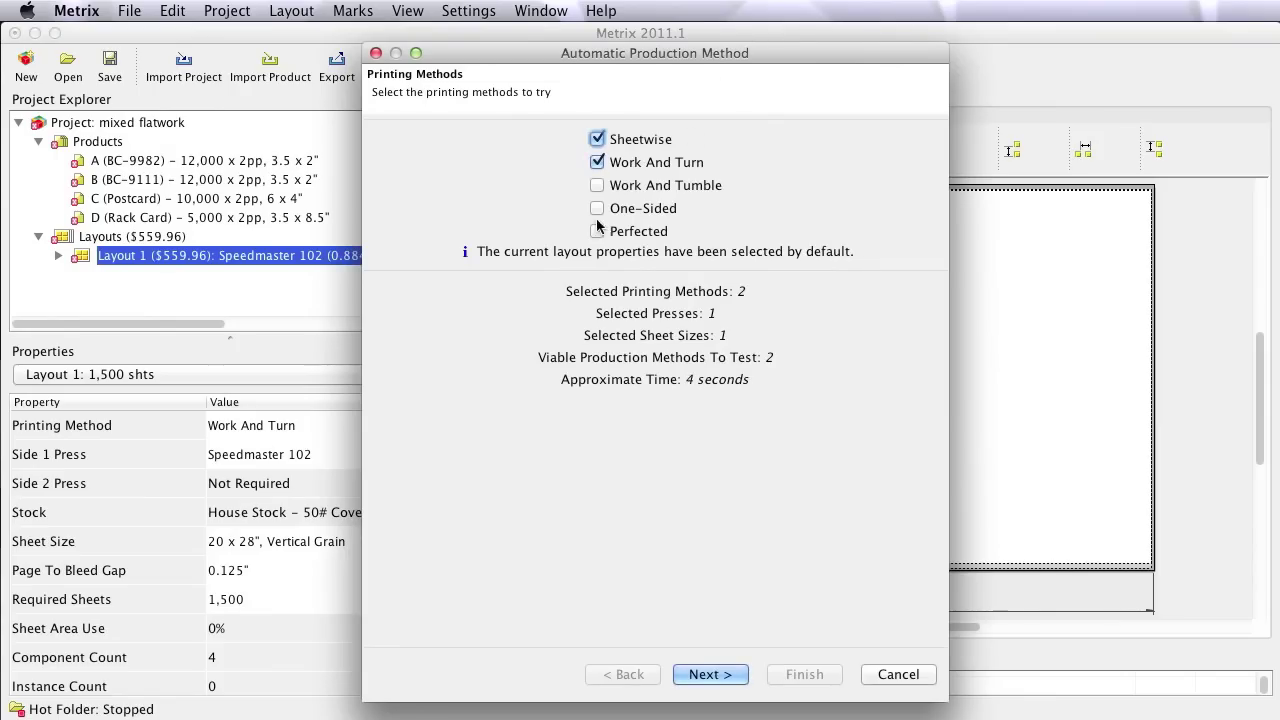
pyautogui.click(709, 674)
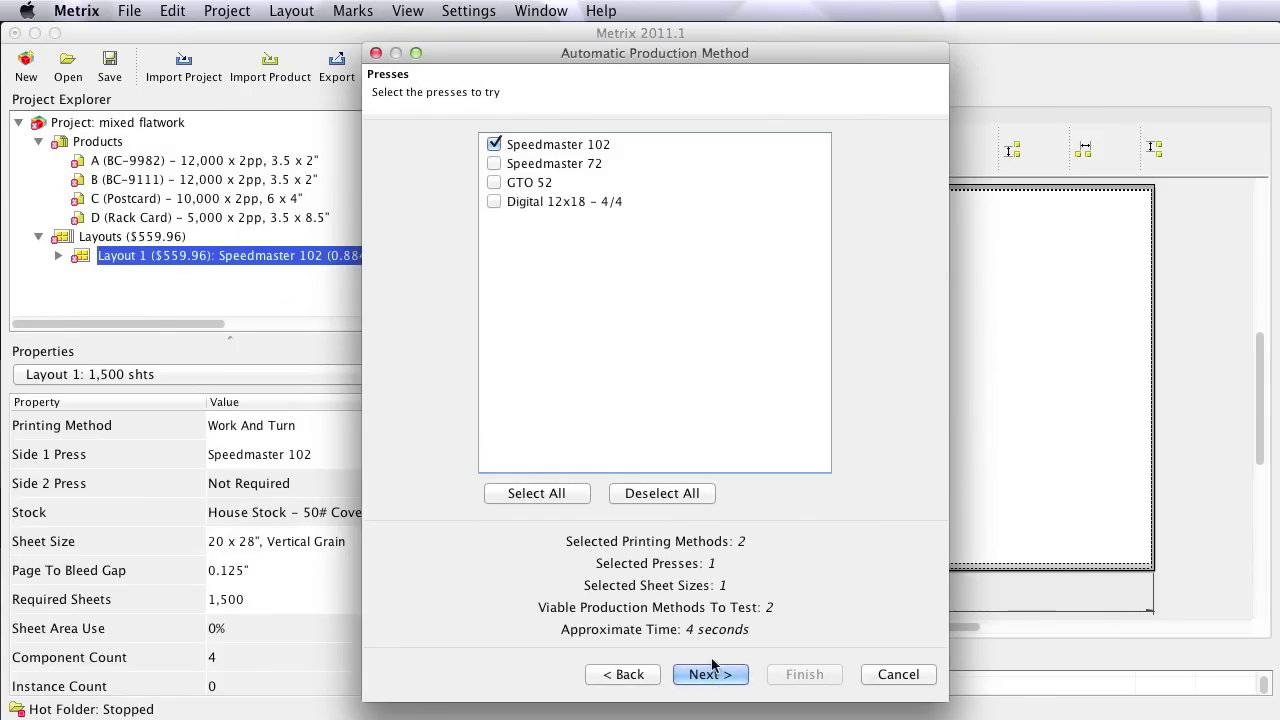
pyautogui.click(494, 163)
pyautogui.click(494, 182)
pyautogui.click(494, 201)
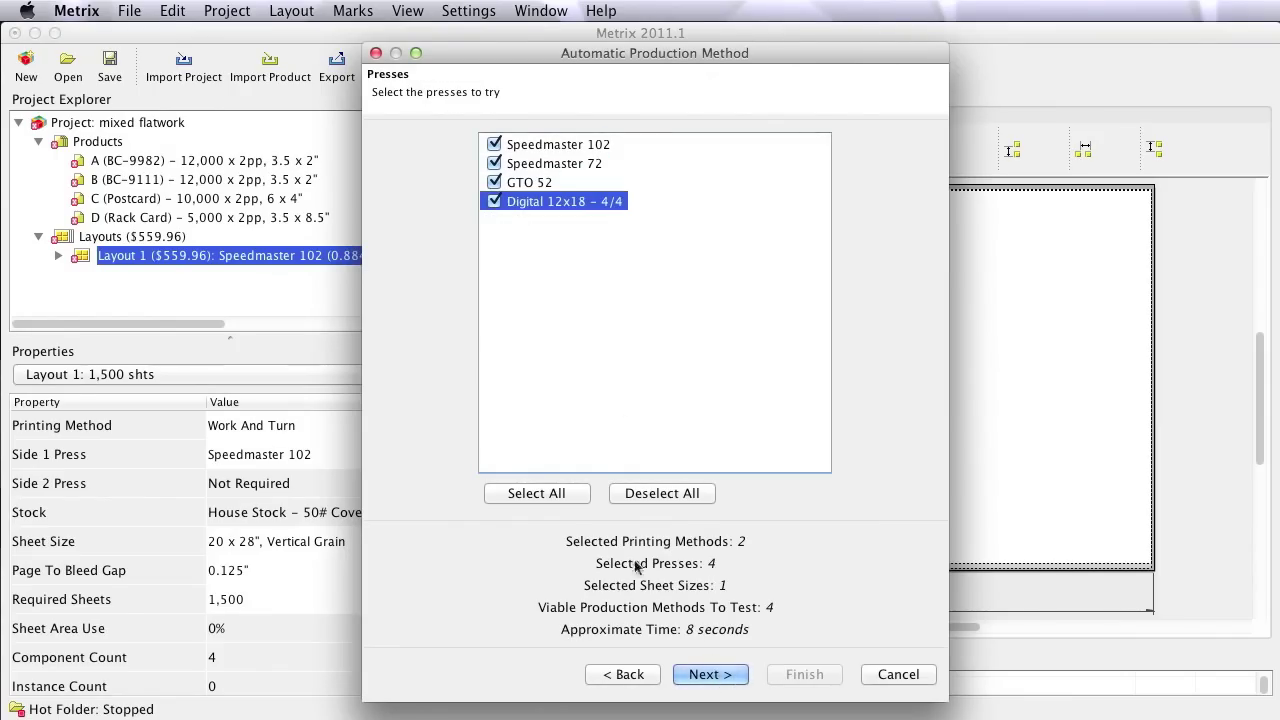
# Include every available sheet size in the test and run the automatic production search.
pyautogui.click(709, 674)
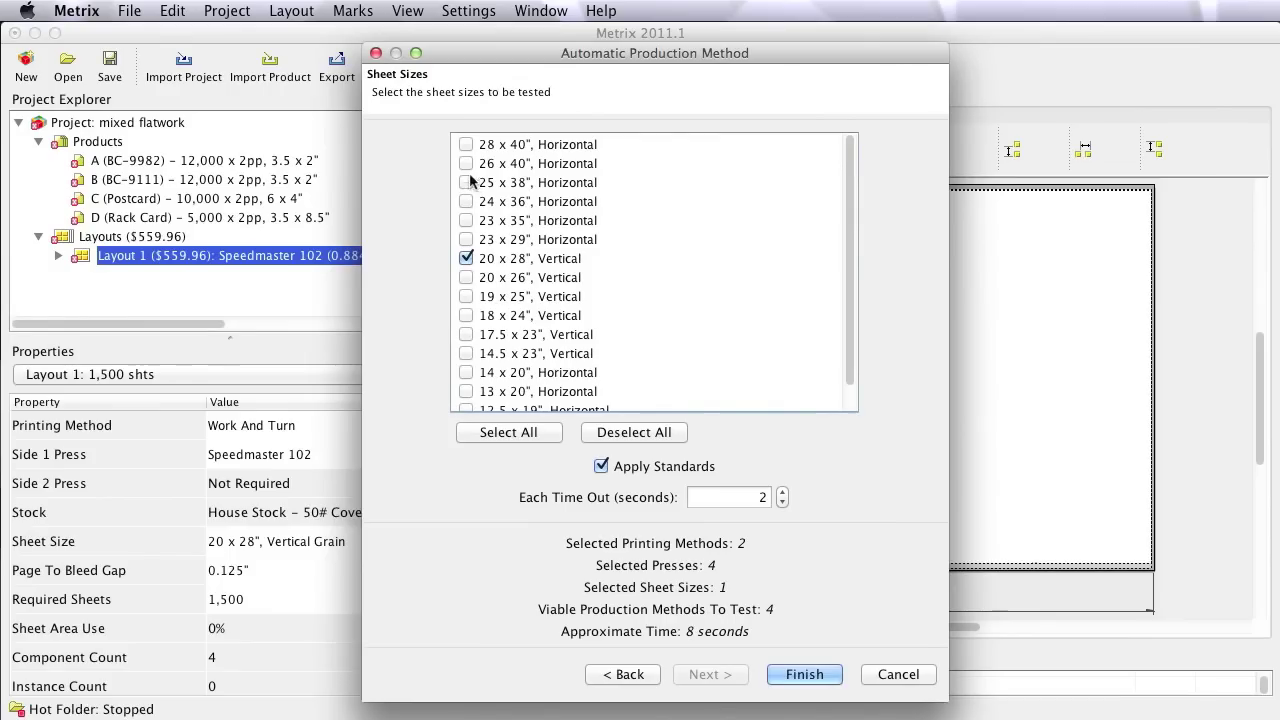
pyautogui.click(508, 430)
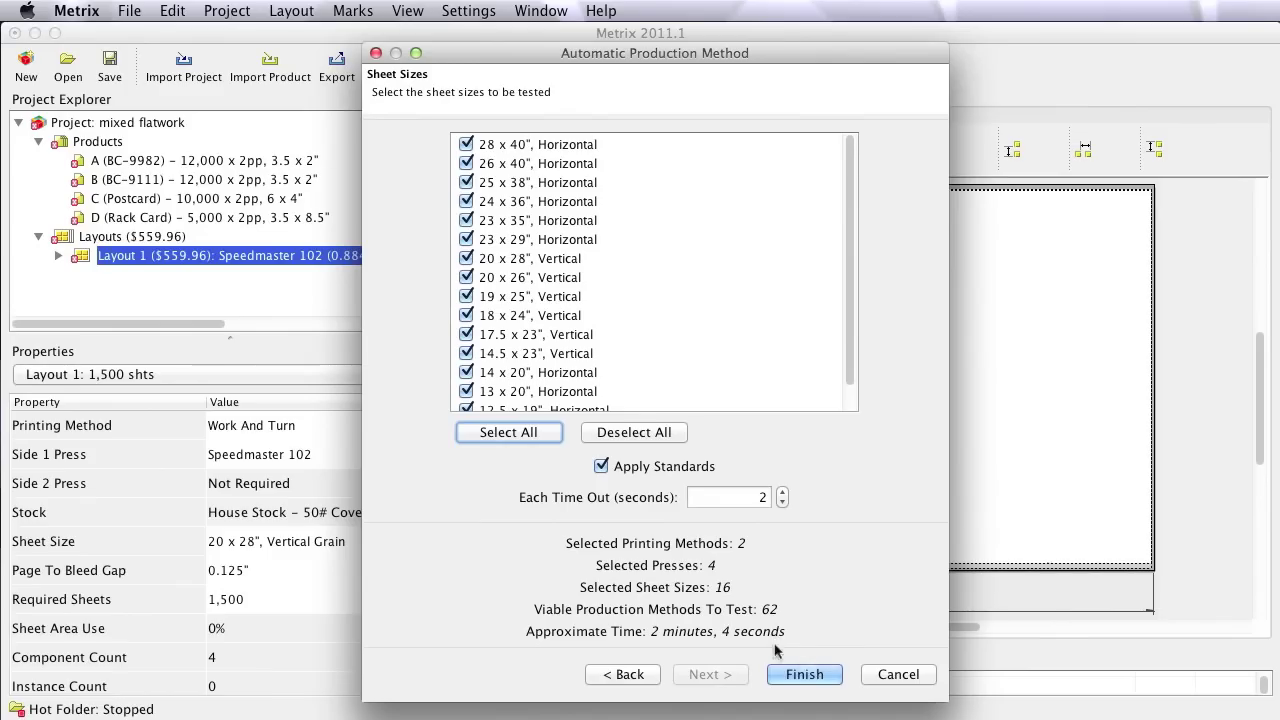
pyautogui.click(804, 676)
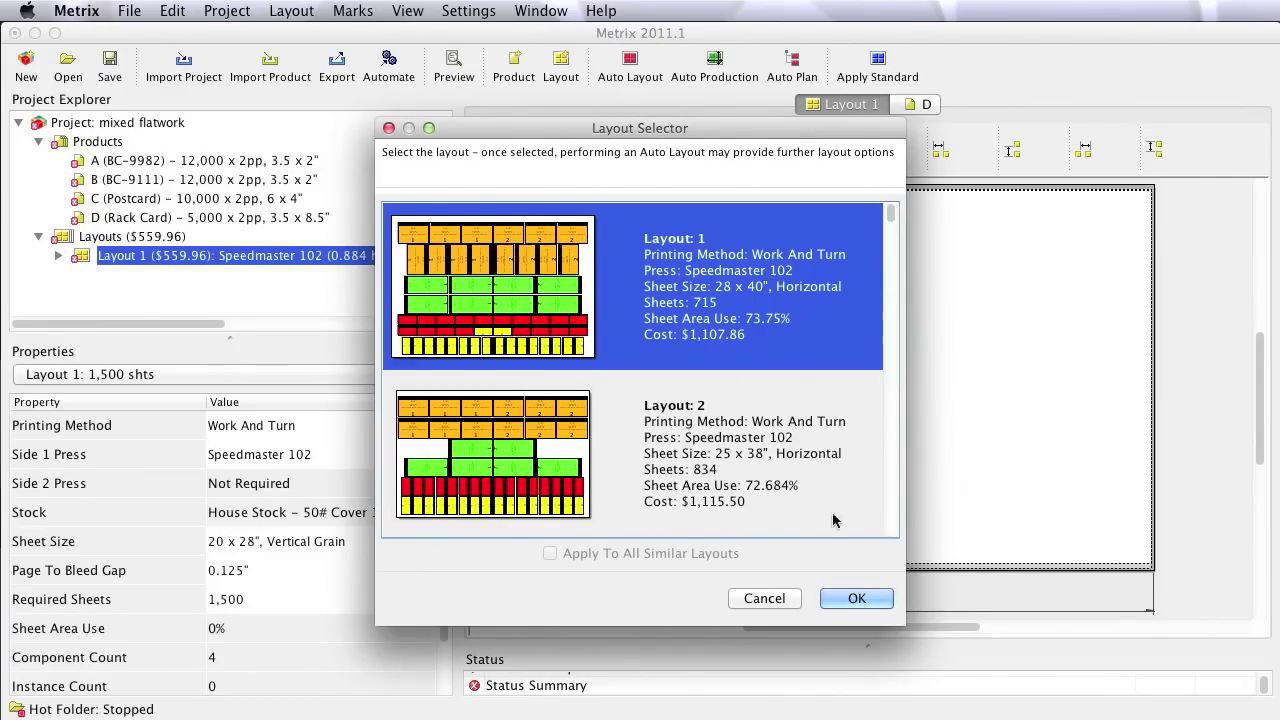
# Apply the proposed Work And Turn layout on the 20 x 28", Vertical sheet for the Speedmaster 102.
pyautogui.scroll(-1, 892, 521)
pyautogui.scroll(-1, 891, 524)
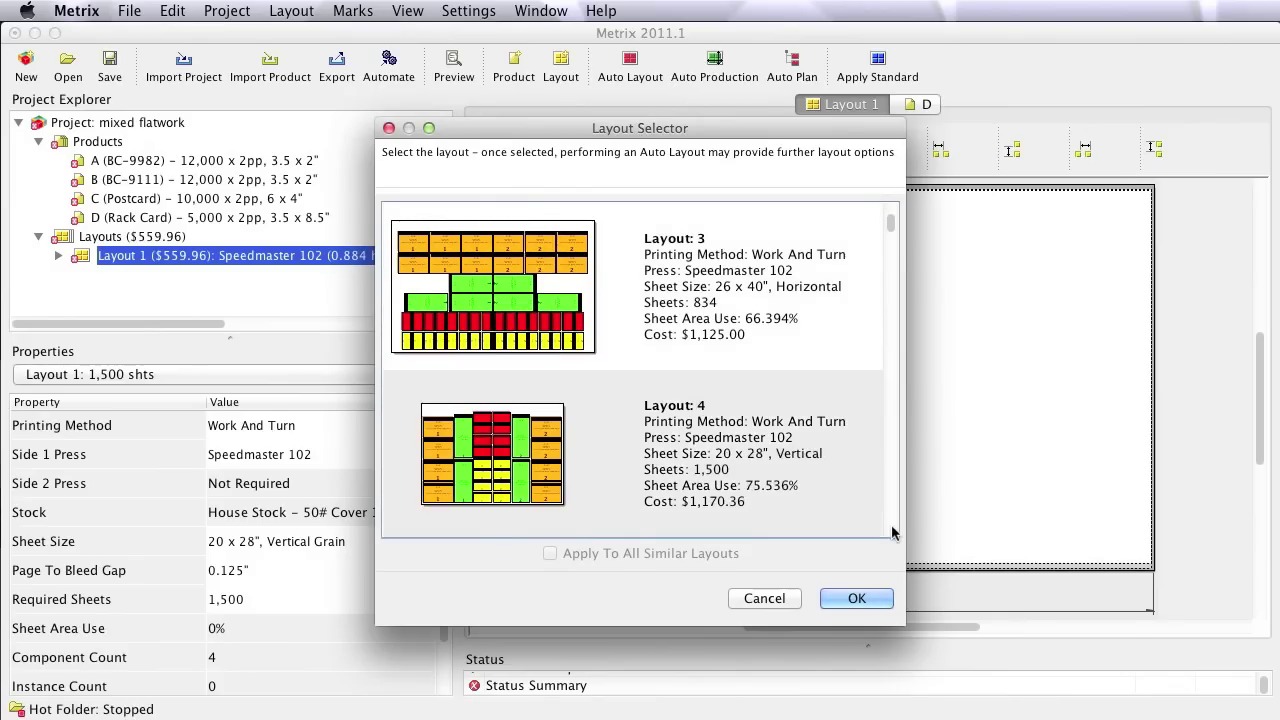
pyautogui.click(527, 460)
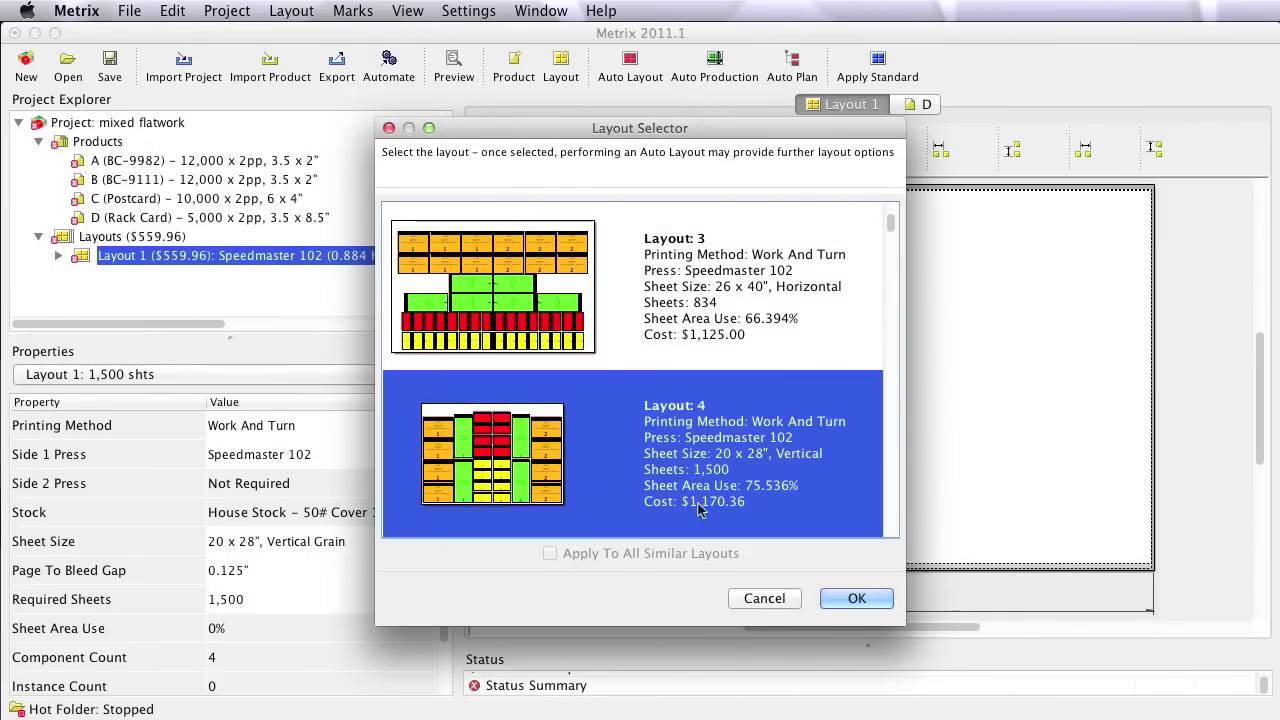
pyautogui.click(846, 600)
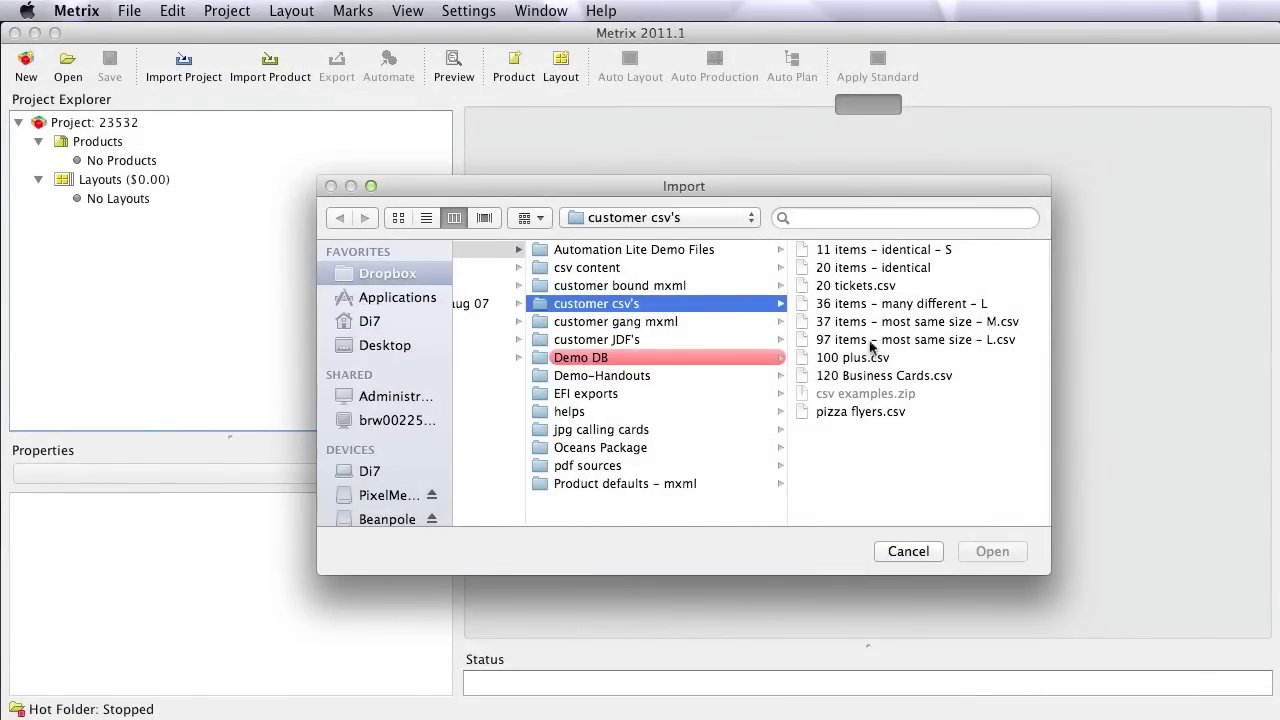
# Import the CSV file "11 items – identical – S" into project 23532 with House Stock – 50# Cover for all products.
pyautogui.click(845, 253)
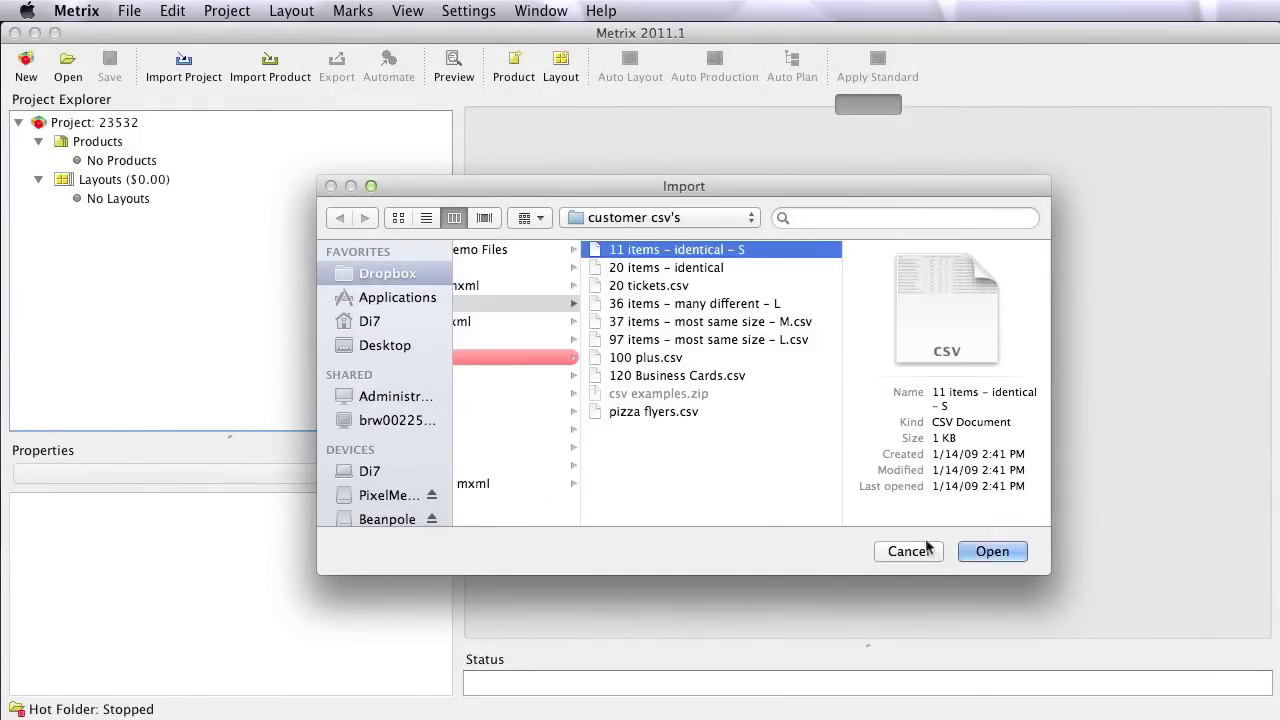
pyautogui.click(986, 551)
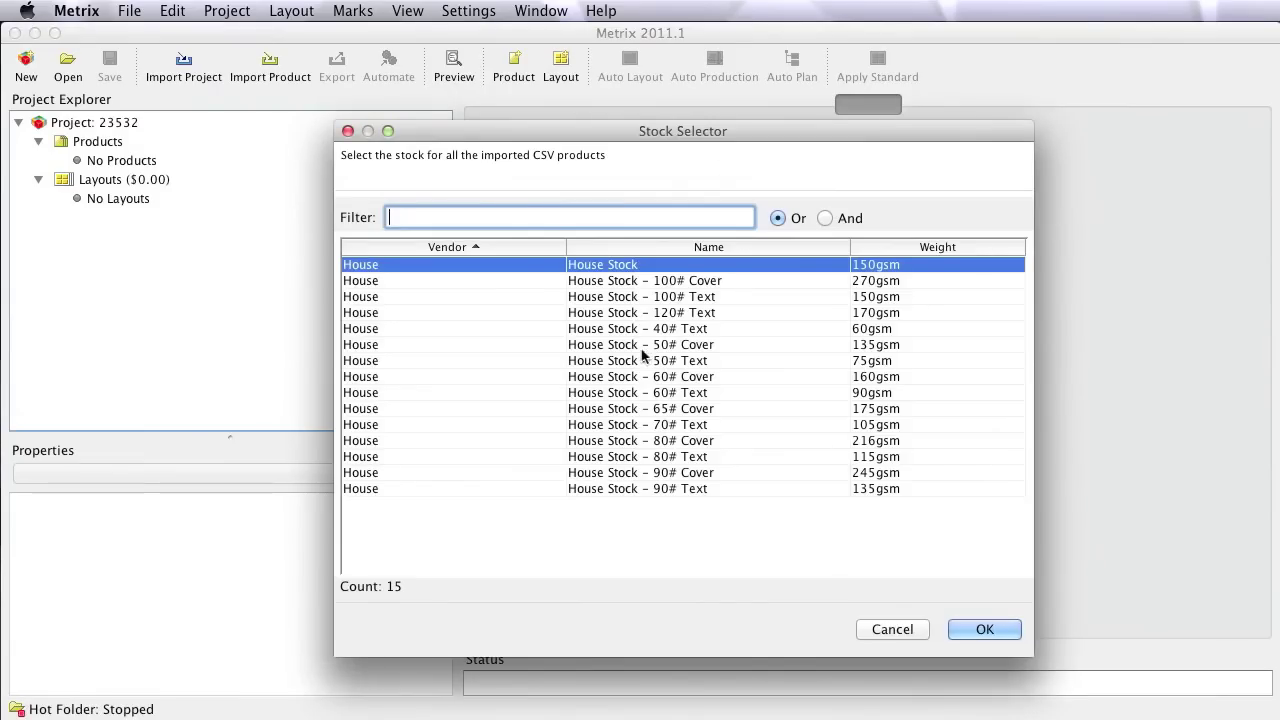
pyautogui.click(648, 344)
pyautogui.click(975, 631)
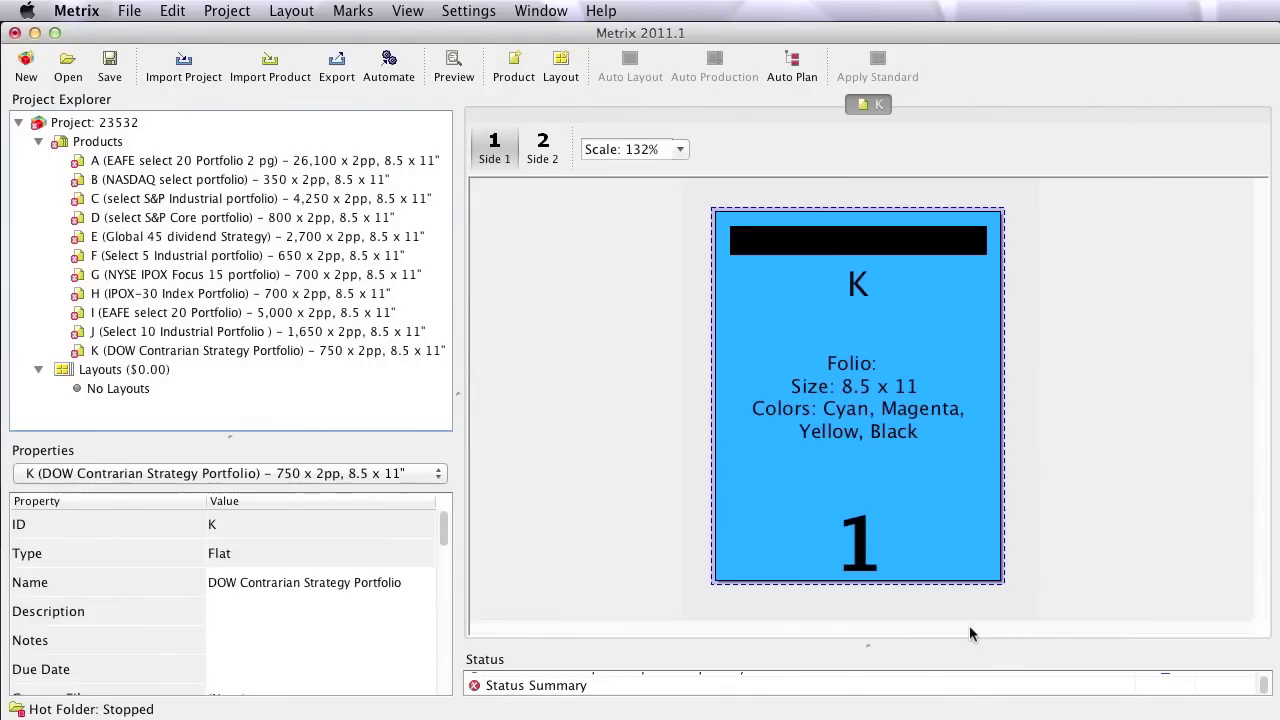
# Look through several of the imported 8.5 x 11" products, from A and B to G and H.
pyautogui.click(228, 166)
pyautogui.click(222, 182)
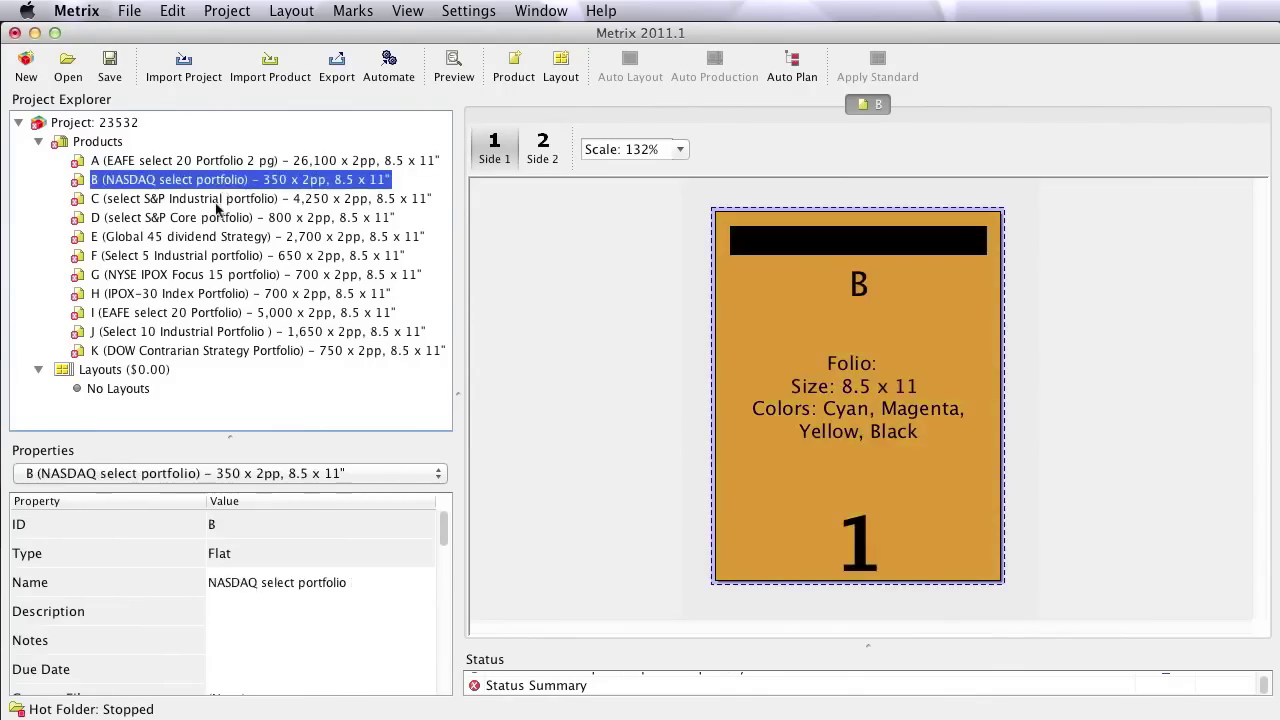
pyautogui.click(216, 201)
pyautogui.click(212, 234)
pyautogui.click(210, 274)
pyautogui.click(207, 291)
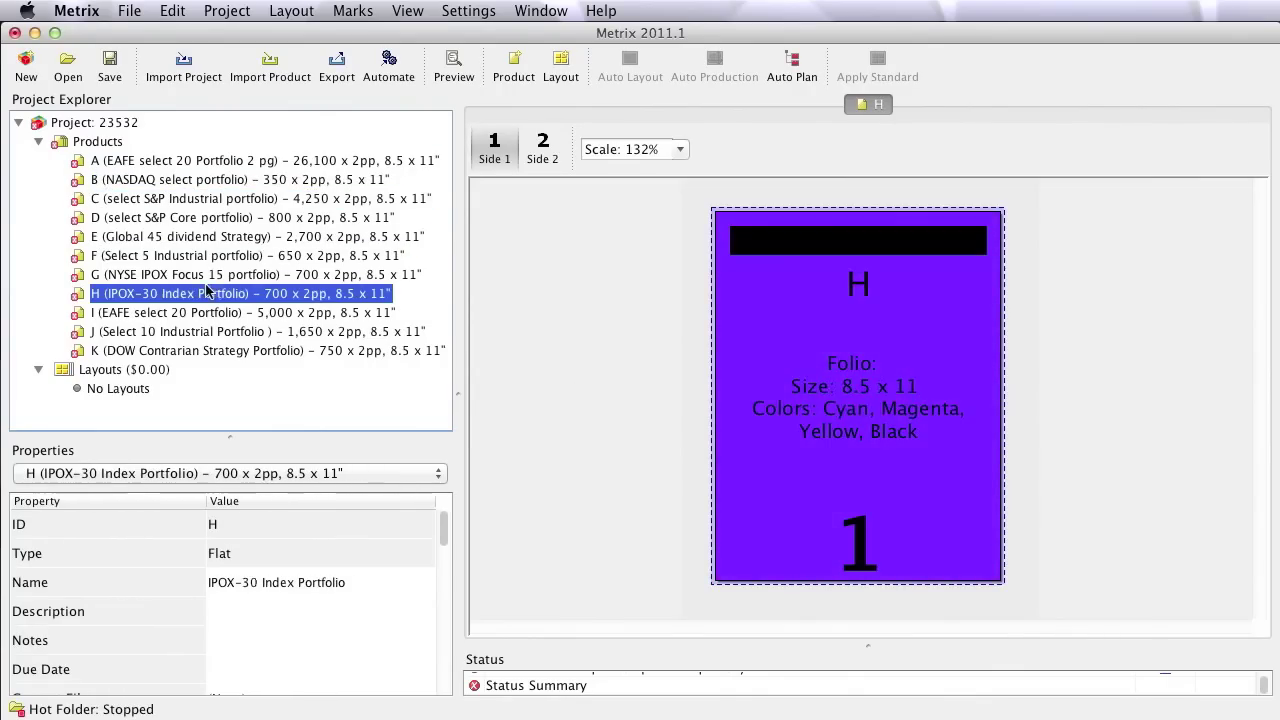
# Run Auto Plan with Speedmaster 102, Sheetwise and 24 x 36" sheets, accept the lowest-cost plan and review both layouts.
pyautogui.click(795, 62)
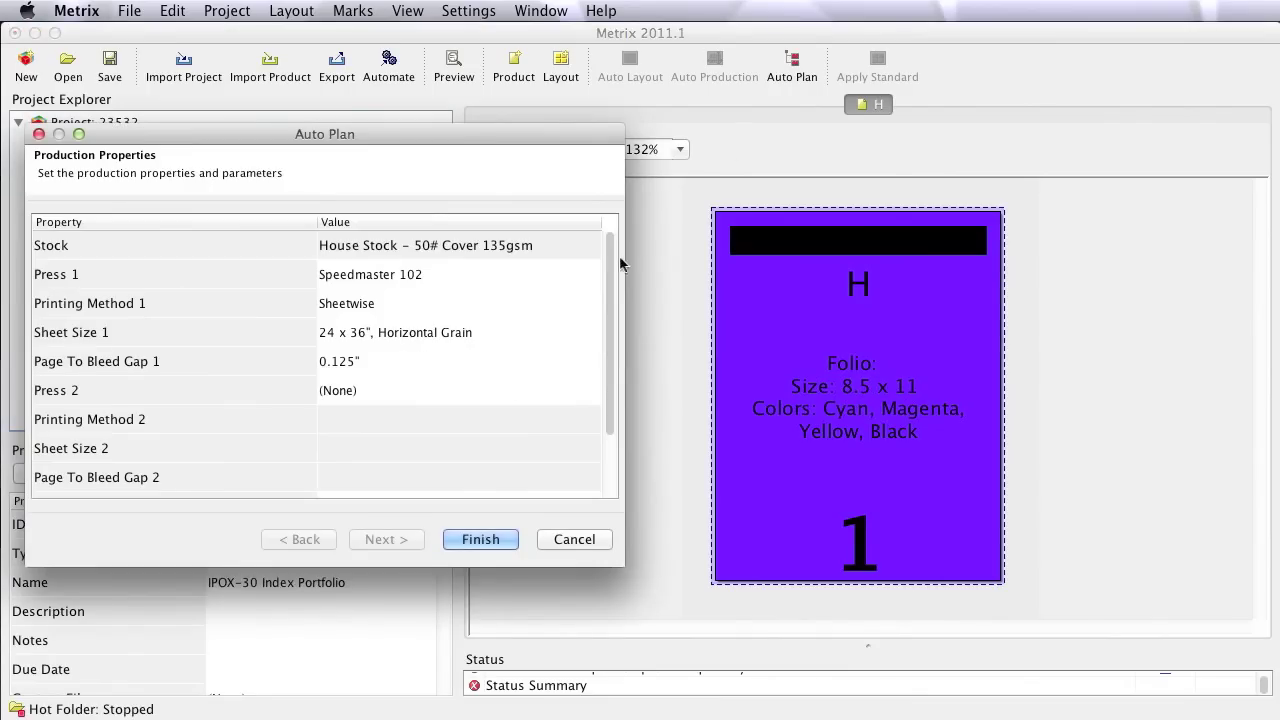
pyautogui.click(476, 540)
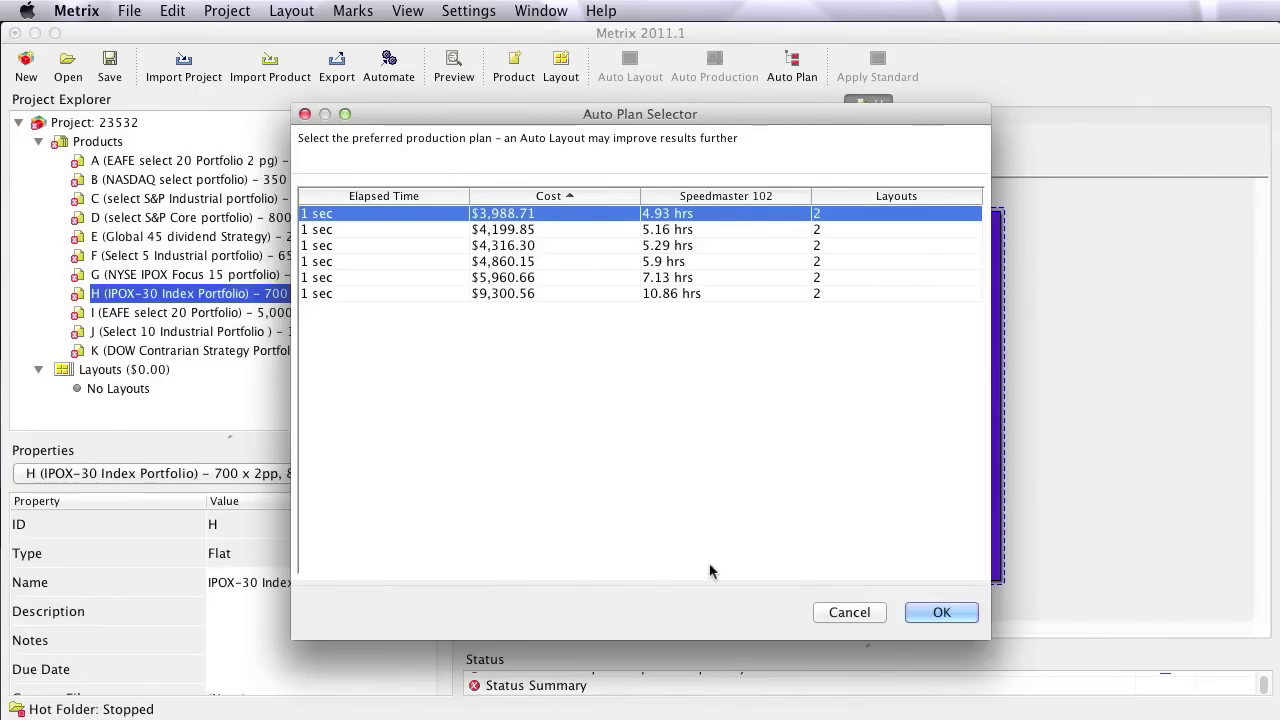
pyautogui.click(935, 612)
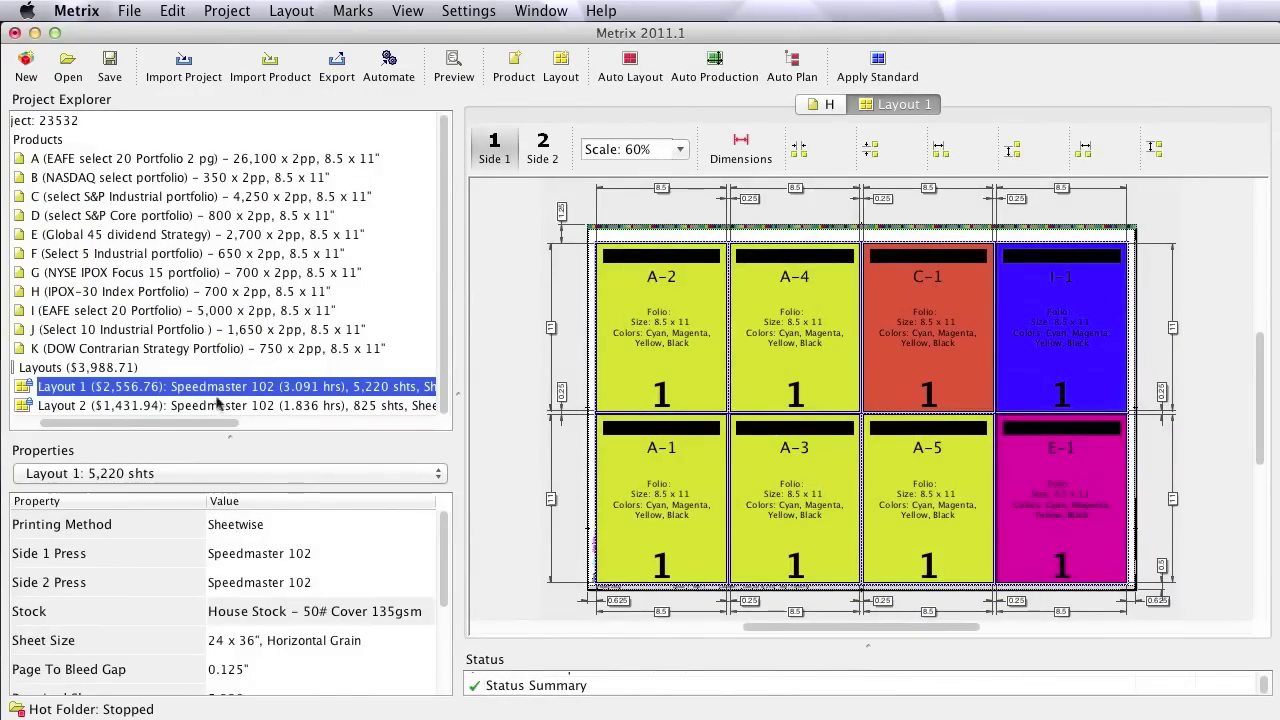
pyautogui.click(177, 407)
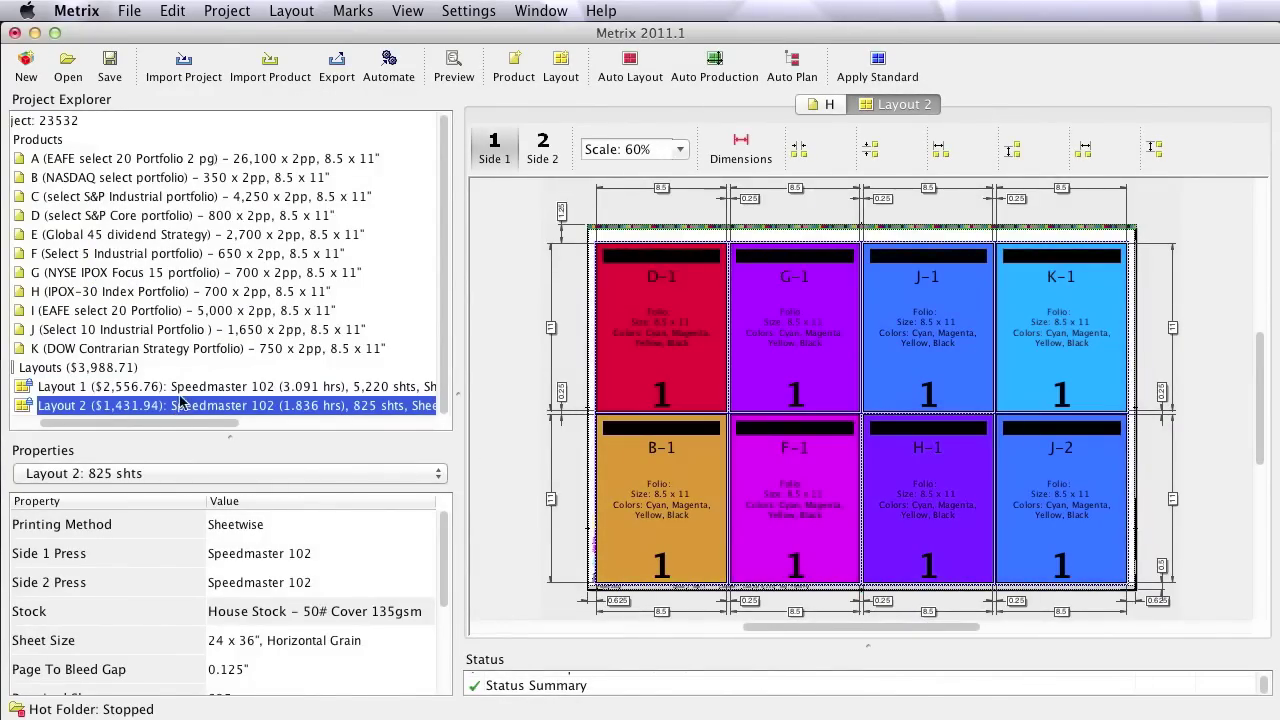
pyautogui.click(183, 390)
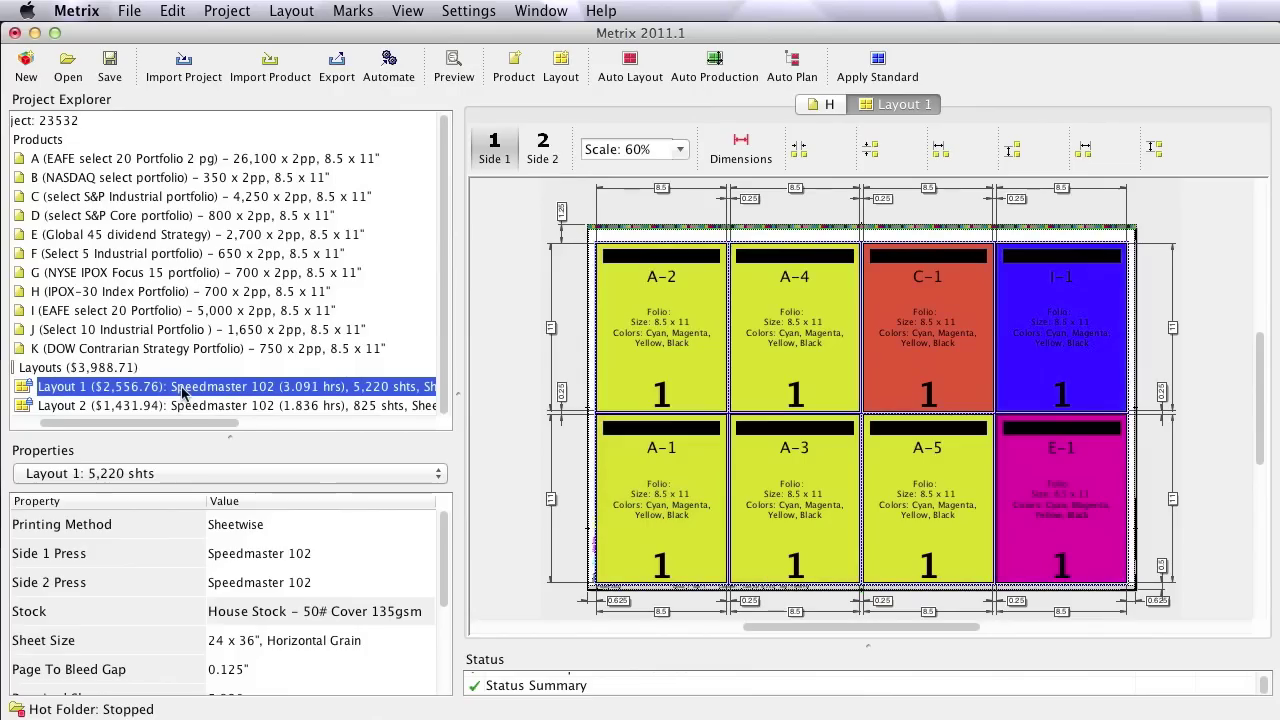